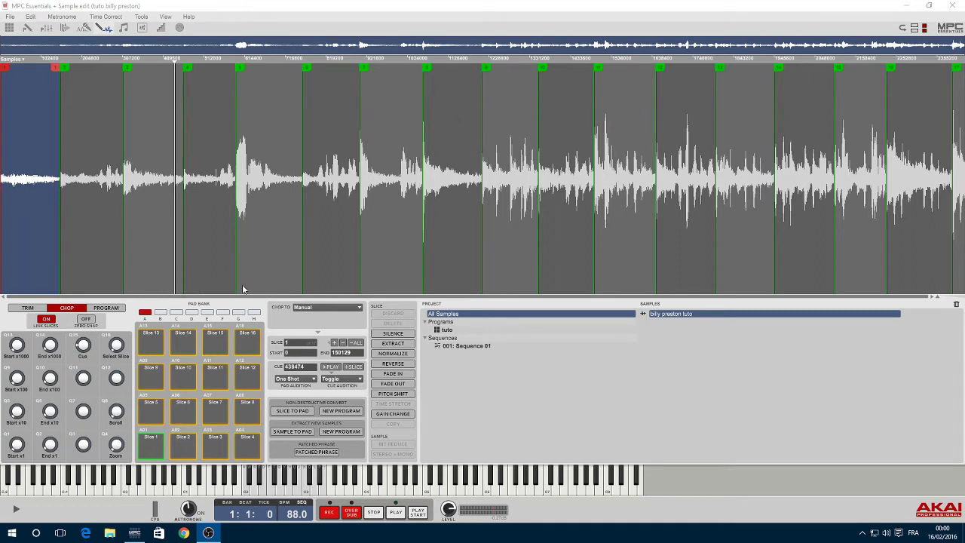
Step: View the billy preston tuto sample in Trim mode and return to Chop mode
left_click(644, 317)
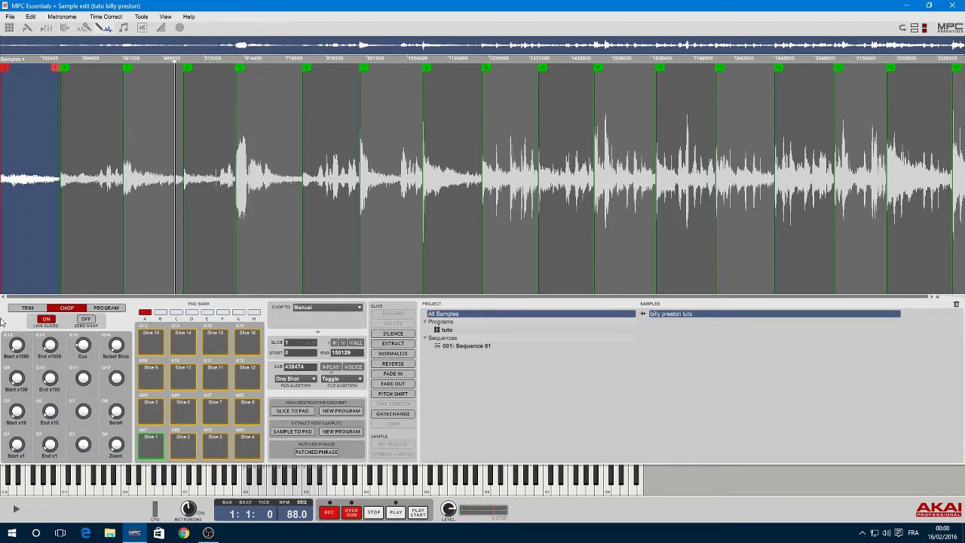
left_click(33, 309)
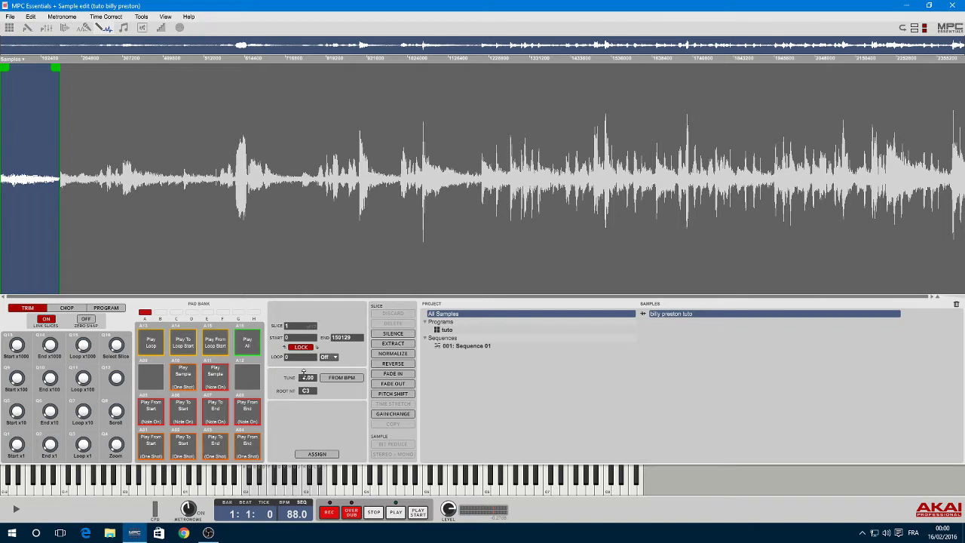
scroll(307, 379, "down", 2)
left_click(75, 308)
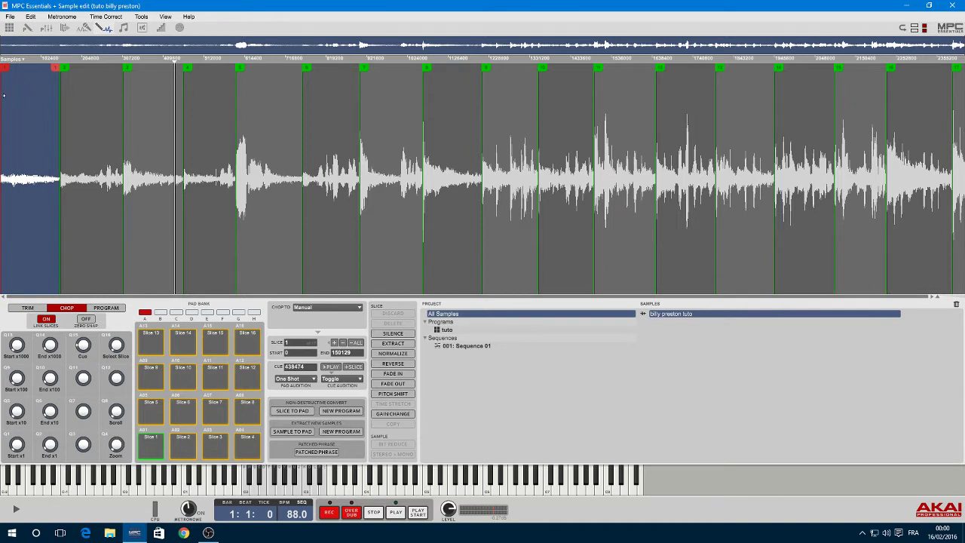
Step: Shift the boundary between slices 1 and 2 to sample 146579, and add and remove an extra slice at 83398
left_click(145, 451)
mouse_move(60, 127)
left_mouse_down()
mouse_move(50, 124)
mouse_move(59, 122)
left_mouse_up()
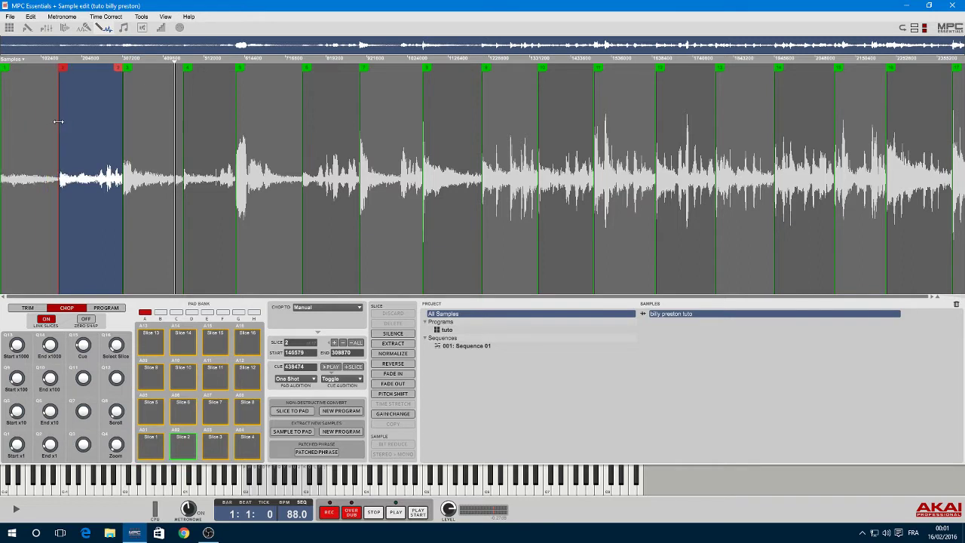
left_click(34, 91)
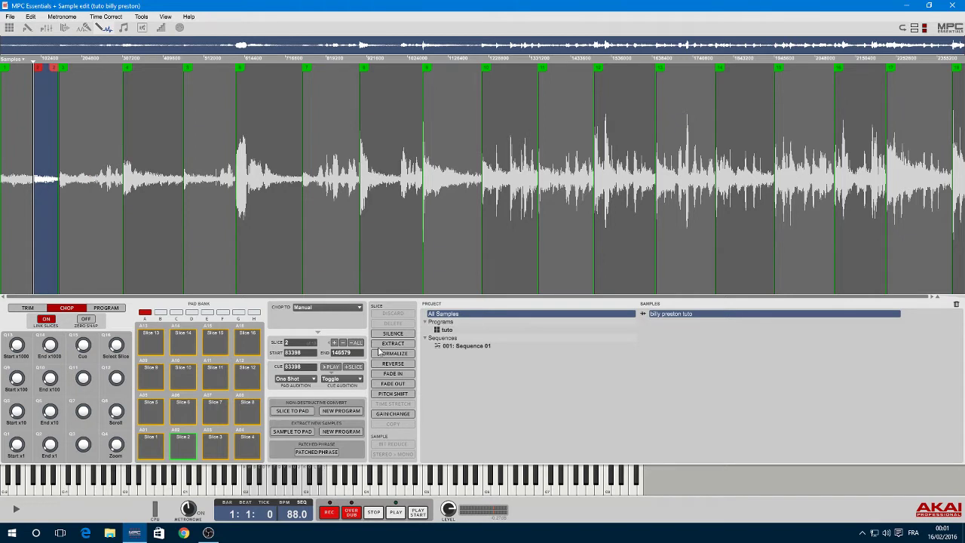
left_click(346, 346)
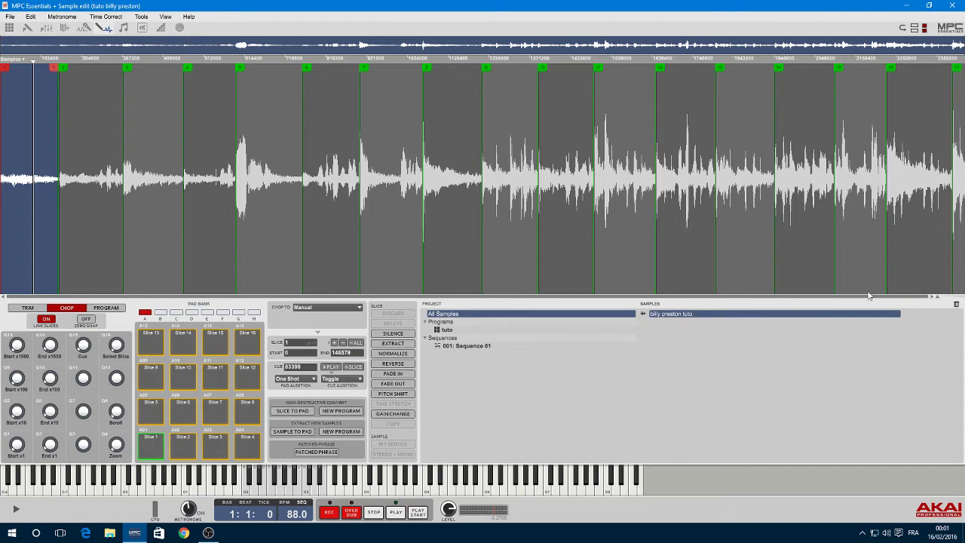
Step: Move the start of slice 2 to sample 149582, just before its attack, and audition slice 1
left_click(943, 298)
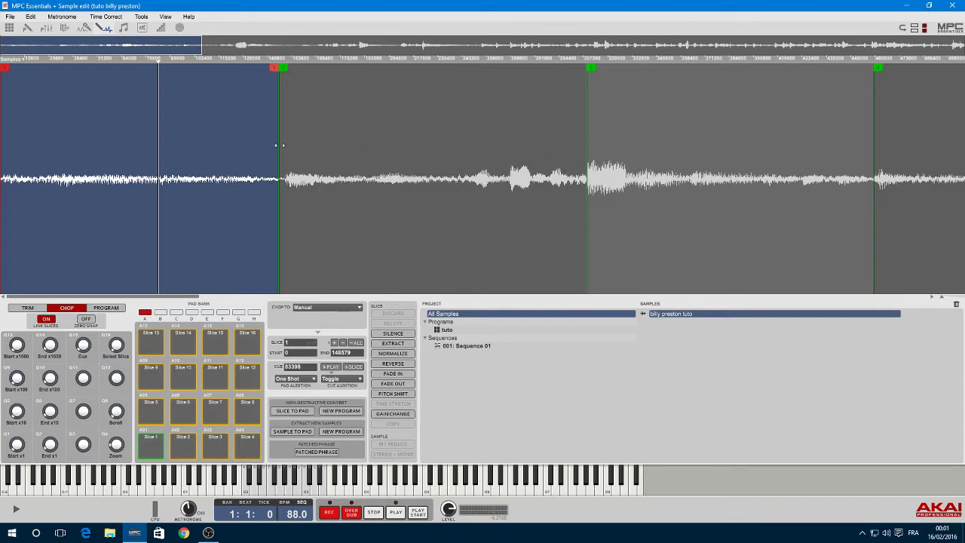
left_click_drag(280, 145, 285, 145)
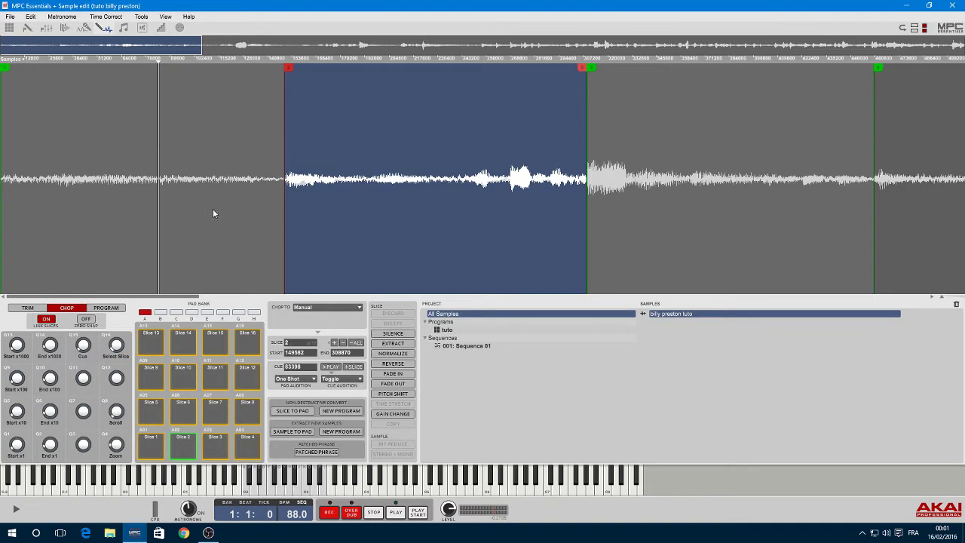
left_click(147, 443)
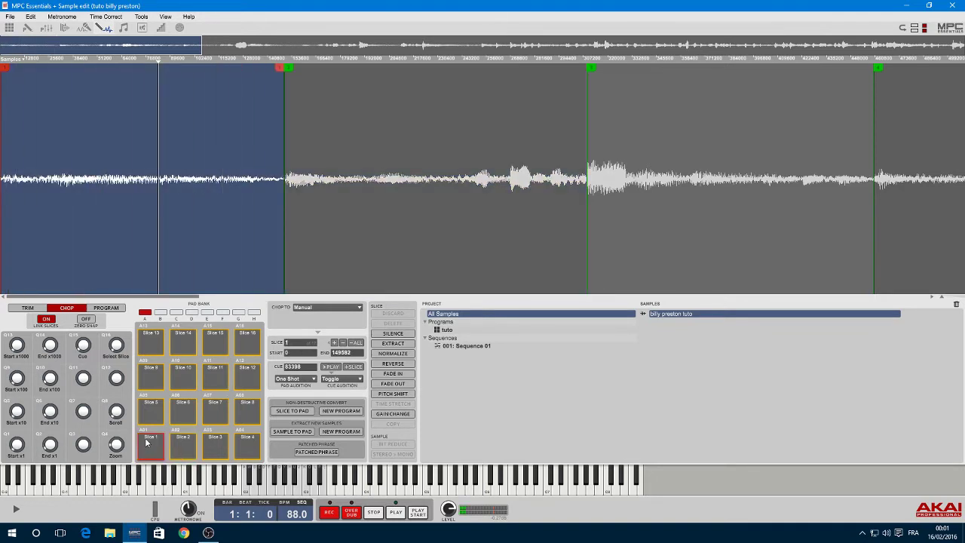
Step: Audition slices 2 through 11 in order to check their cut points
left_click(183, 451)
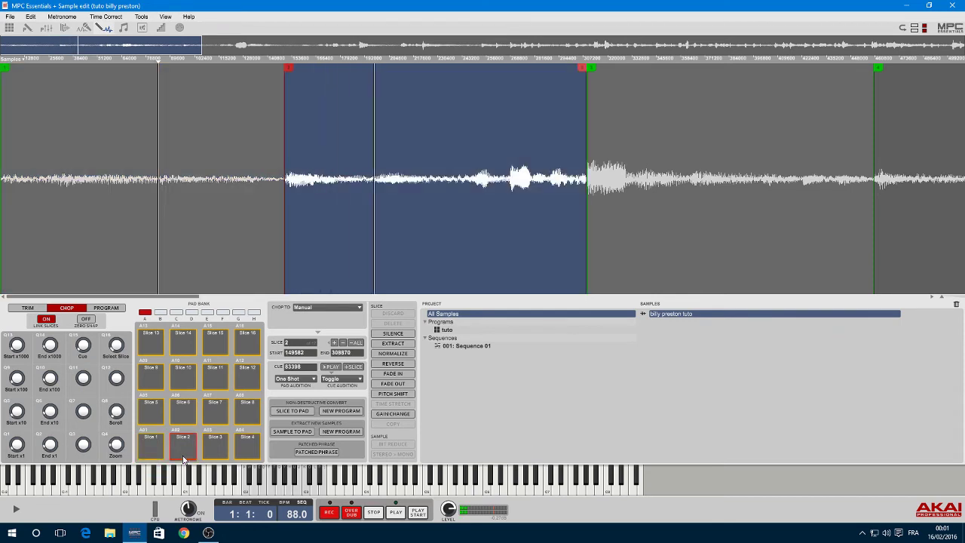
left_click(183, 459)
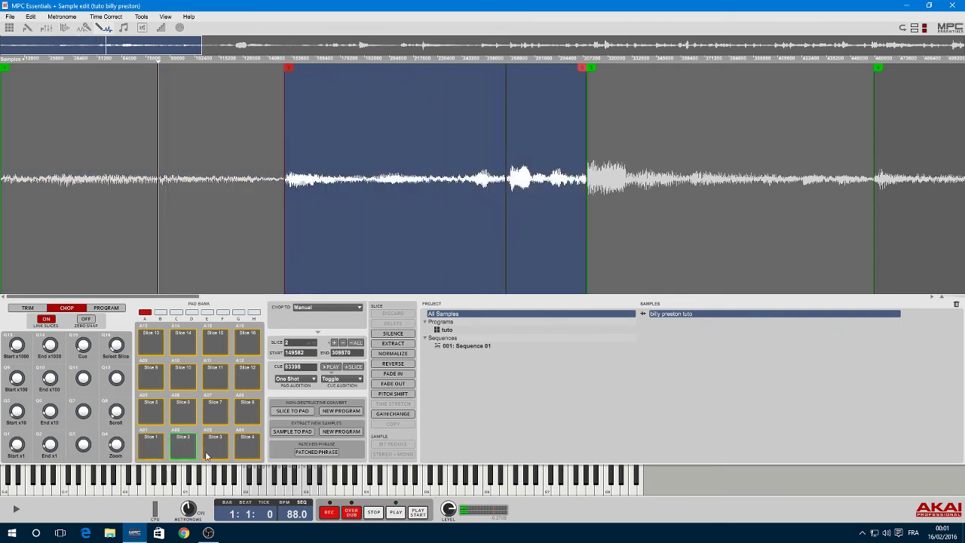
left_click(205, 451)
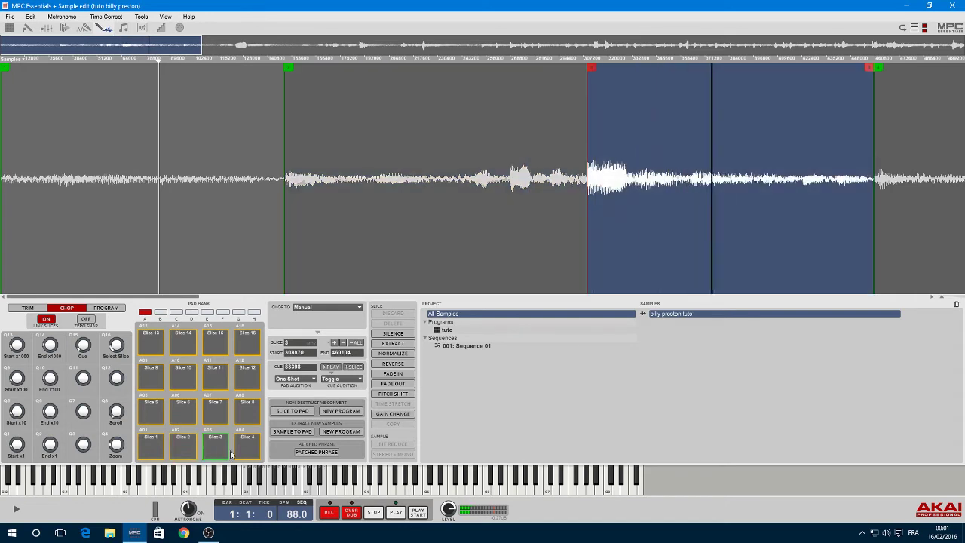
left_click(237, 452)
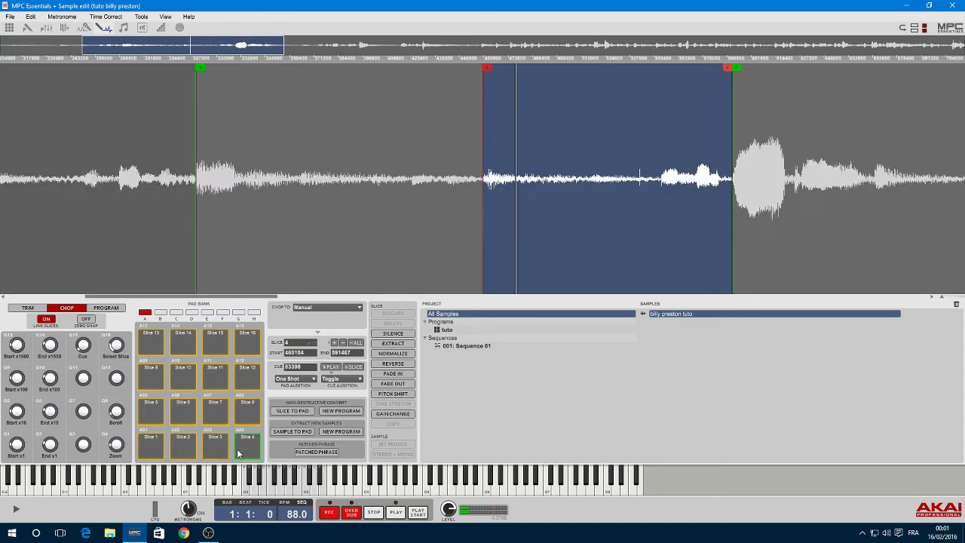
left_click(152, 412)
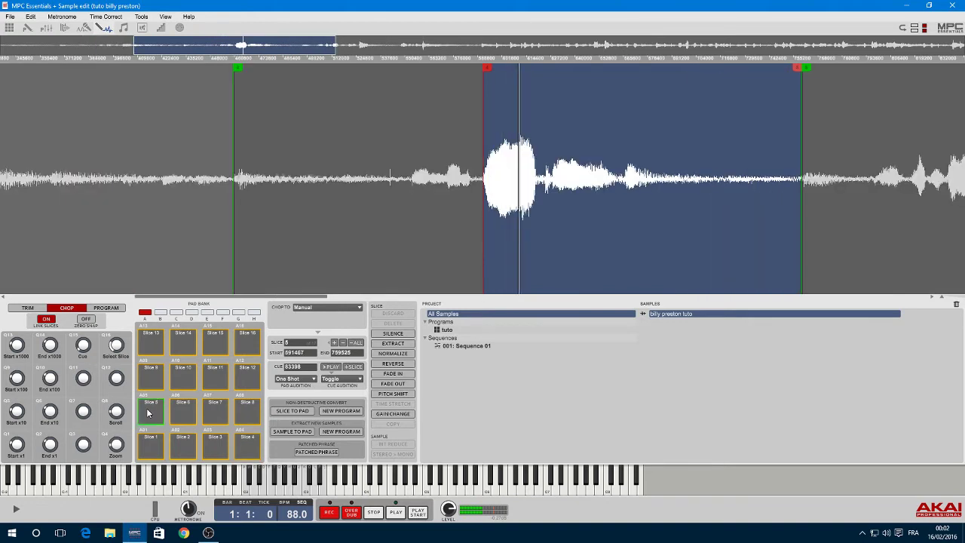
left_click(187, 414)
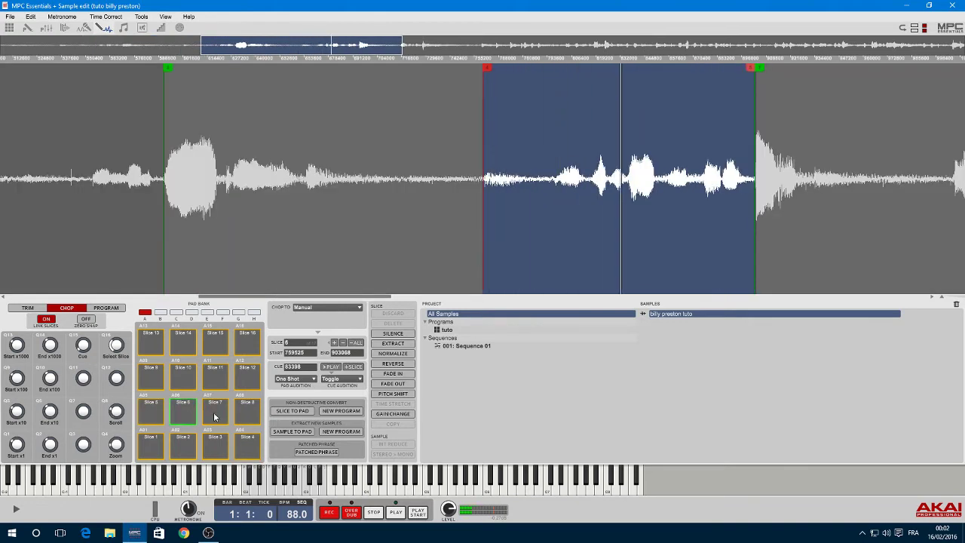
left_click(215, 416)
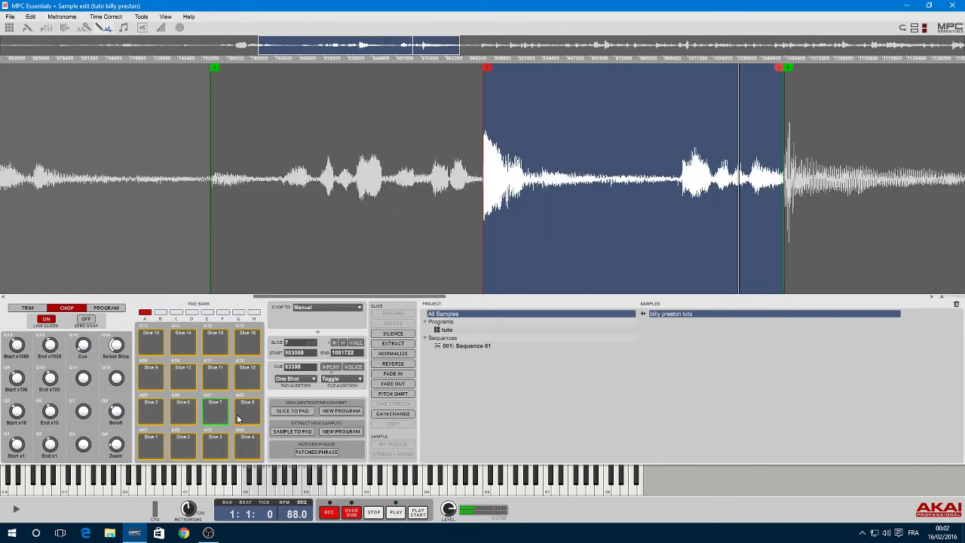
left_click(237, 419)
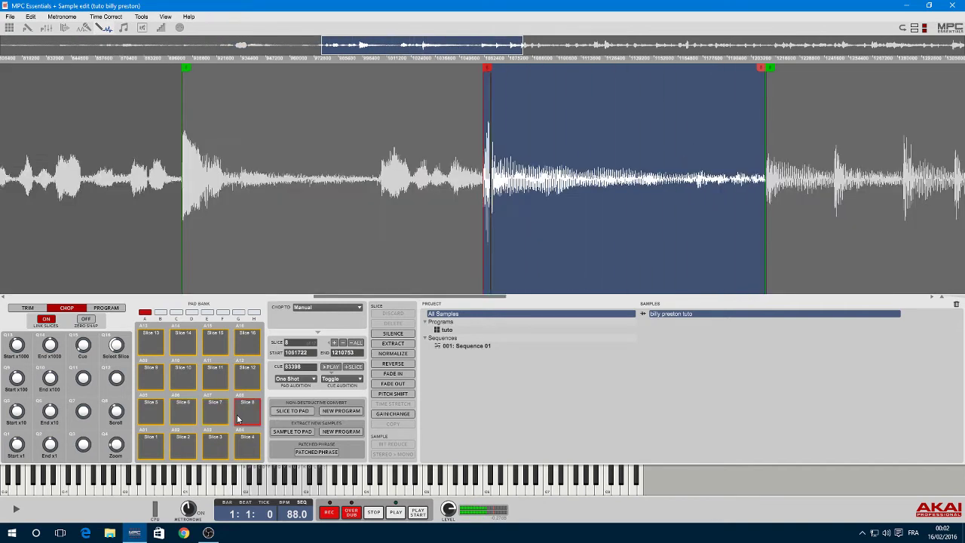
left_click(150, 384)
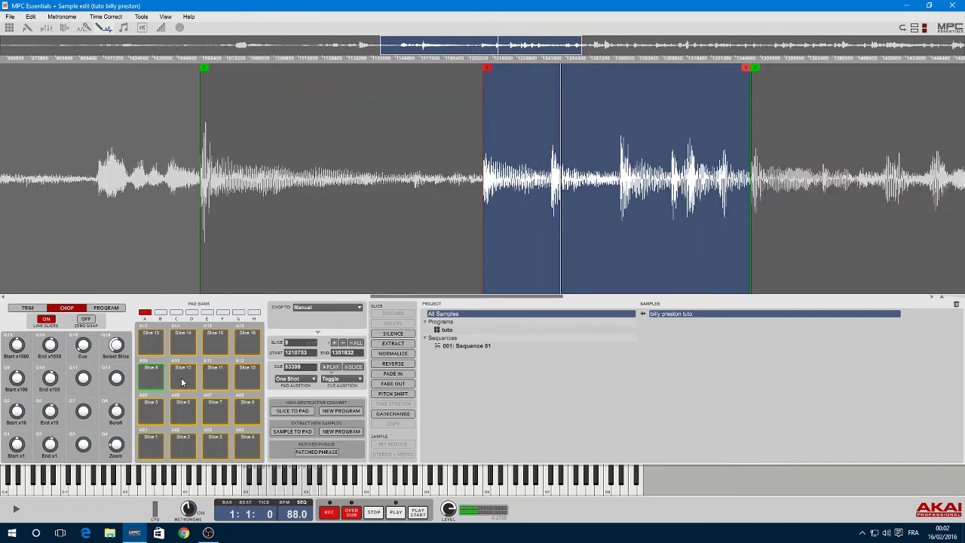
left_click(181, 381)
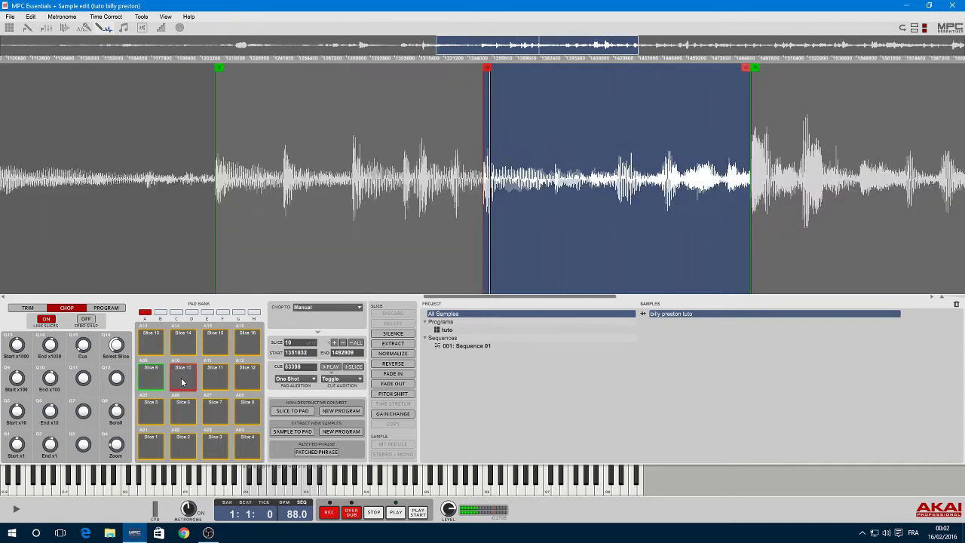
left_click(217, 379)
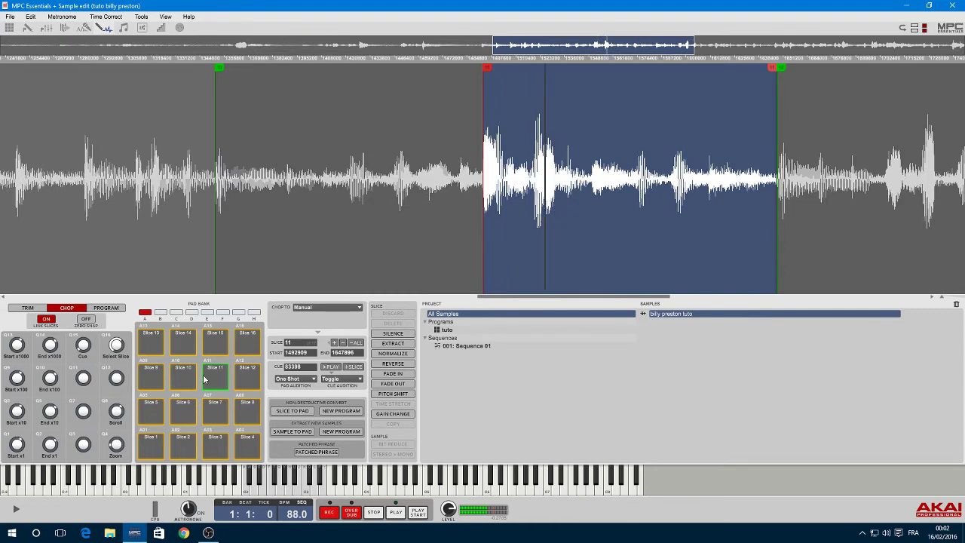
Step: Replay slices 10 and 9 for comparison, and audition slices 13 and 14
left_click(189, 377)
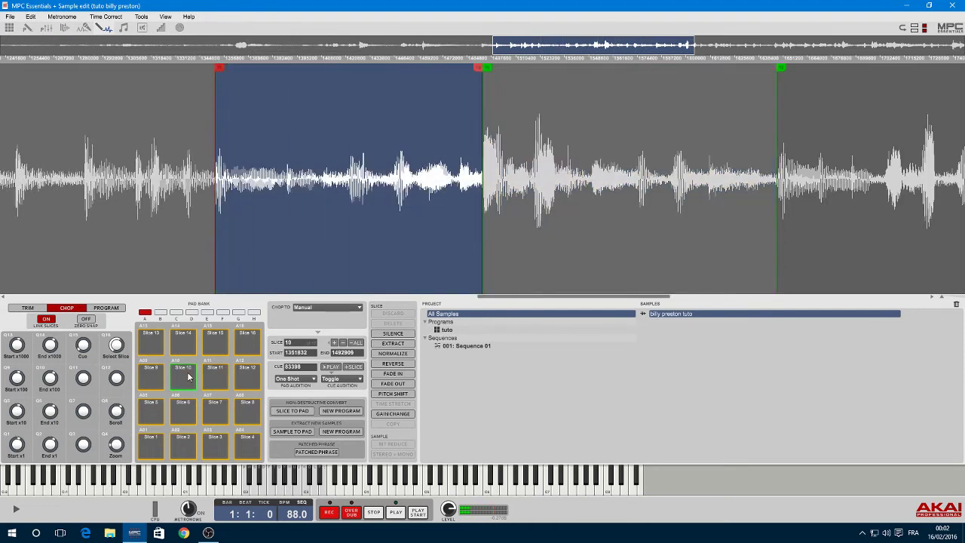
left_click(189, 377)
left_click(189, 377)
left_click(141, 380)
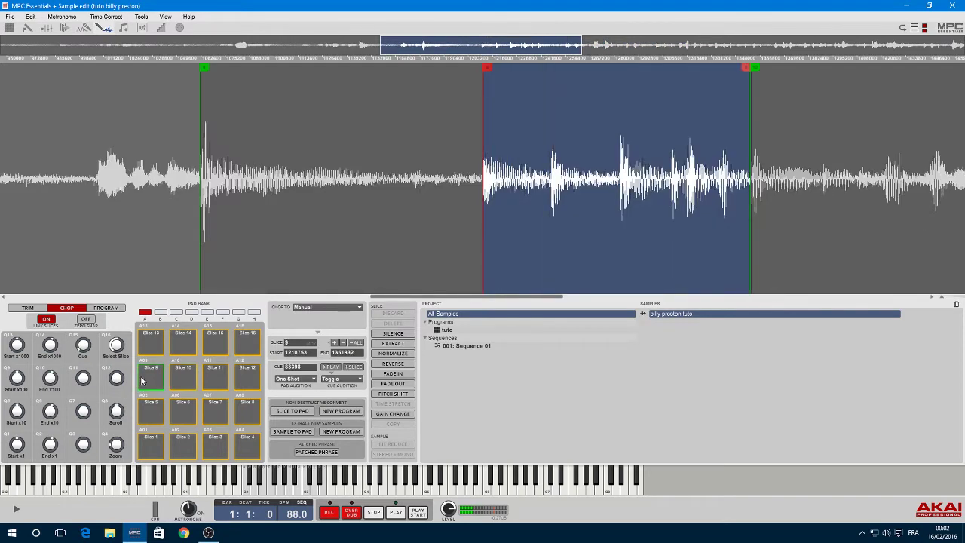
left_click(174, 377)
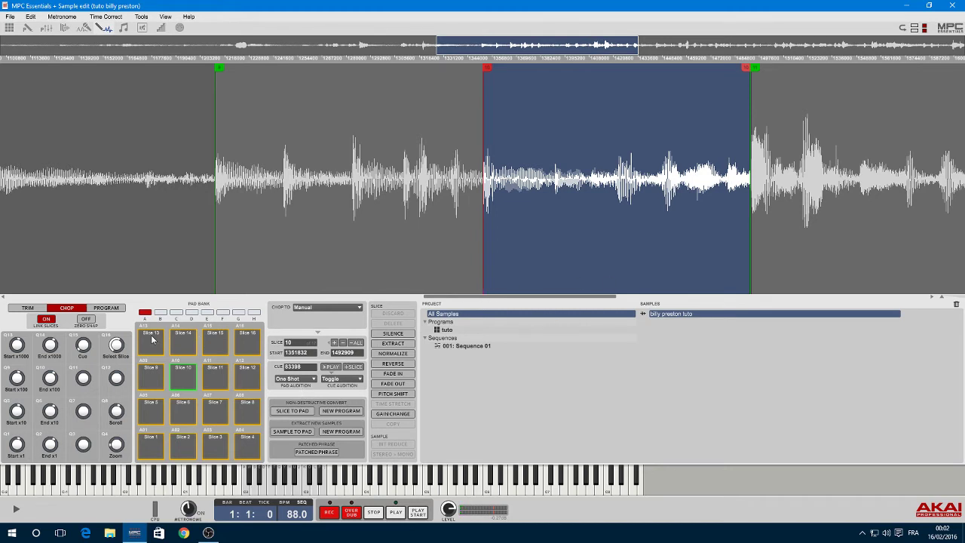
left_click(152, 340)
left_click(183, 338)
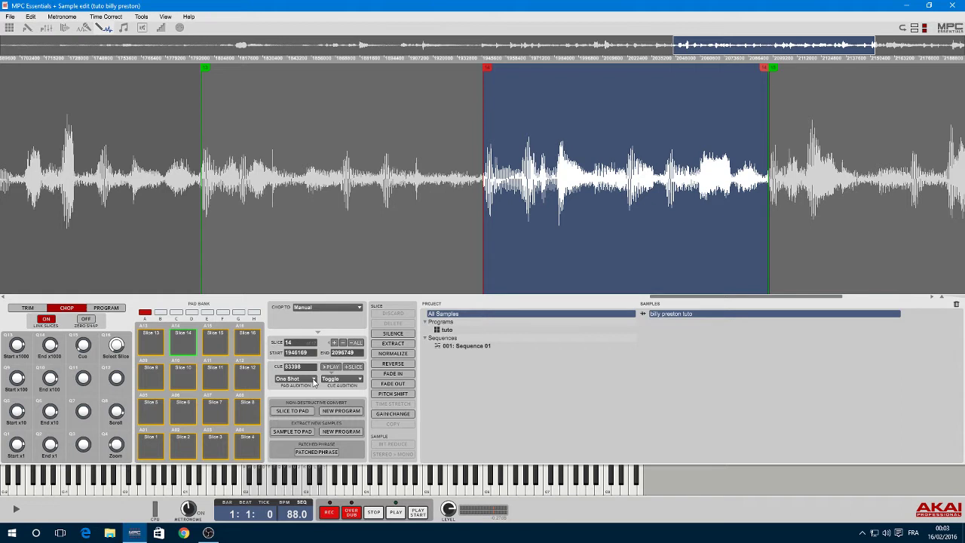
Step: Set the pad audition mode to Note On
left_click(314, 380)
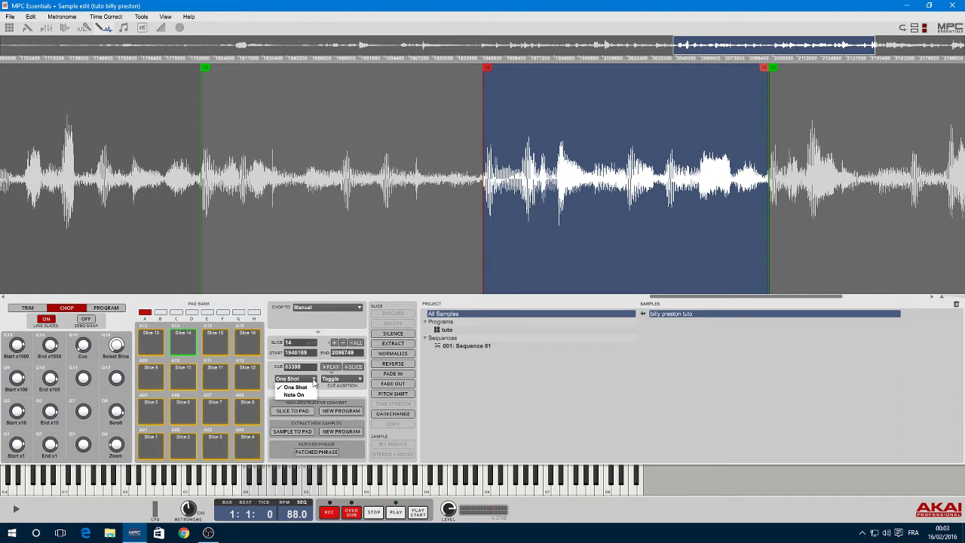
left_click(307, 395)
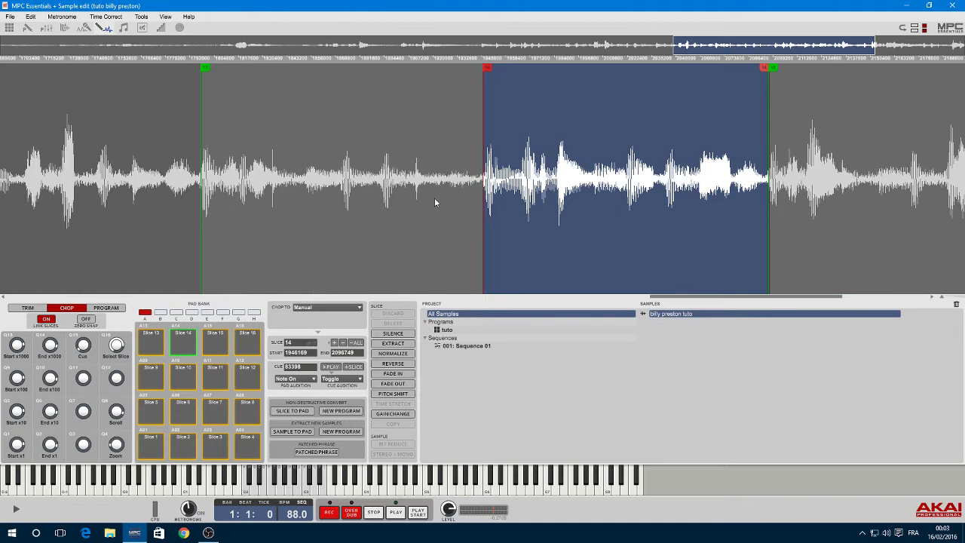
Step: Convert the slices to a new program with new samples, with Crop Samples and Create New Program enabled
left_click(334, 411)
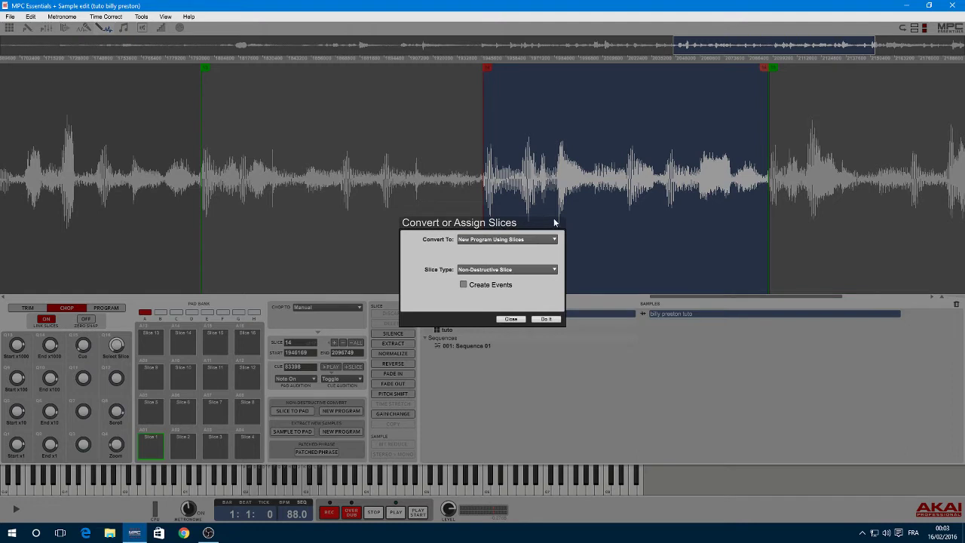
left_click(555, 239)
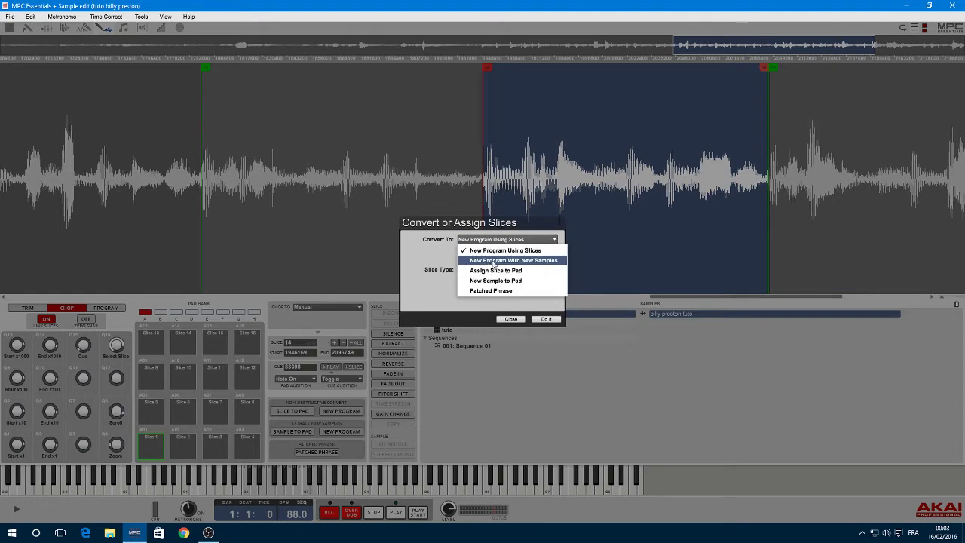
left_click(548, 261)
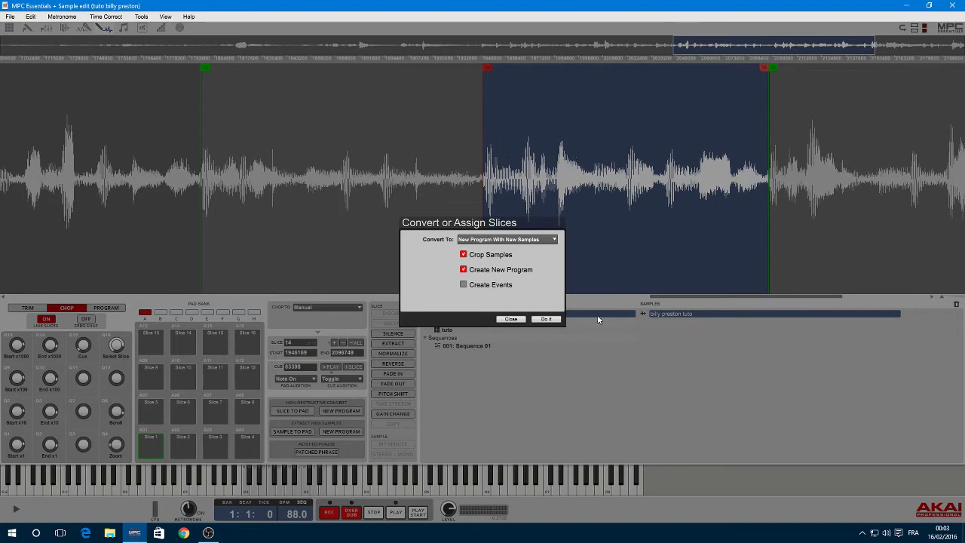
left_click(548, 320)
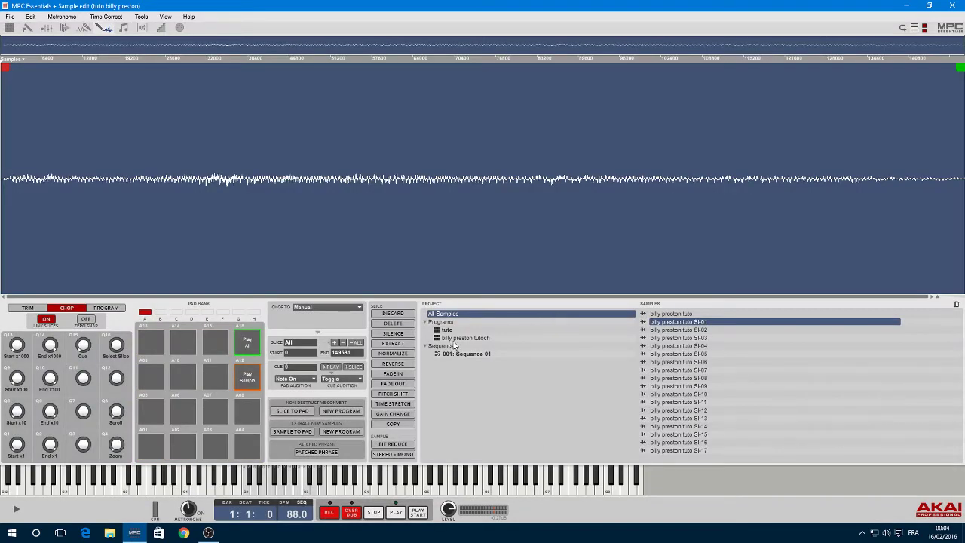
Step: Open the new billy preston tutoch program in Main mode and audition its first pad
left_click(455, 339)
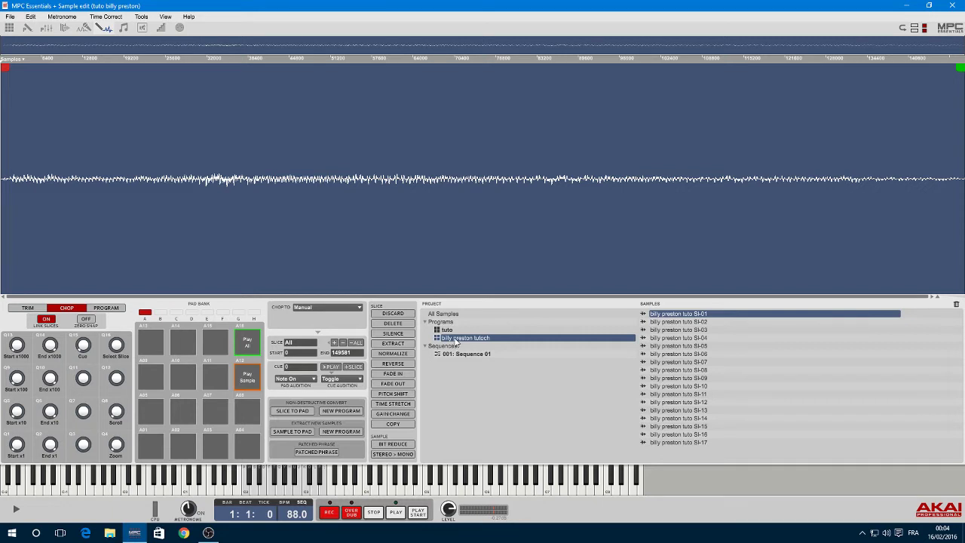
double_click(455, 340)
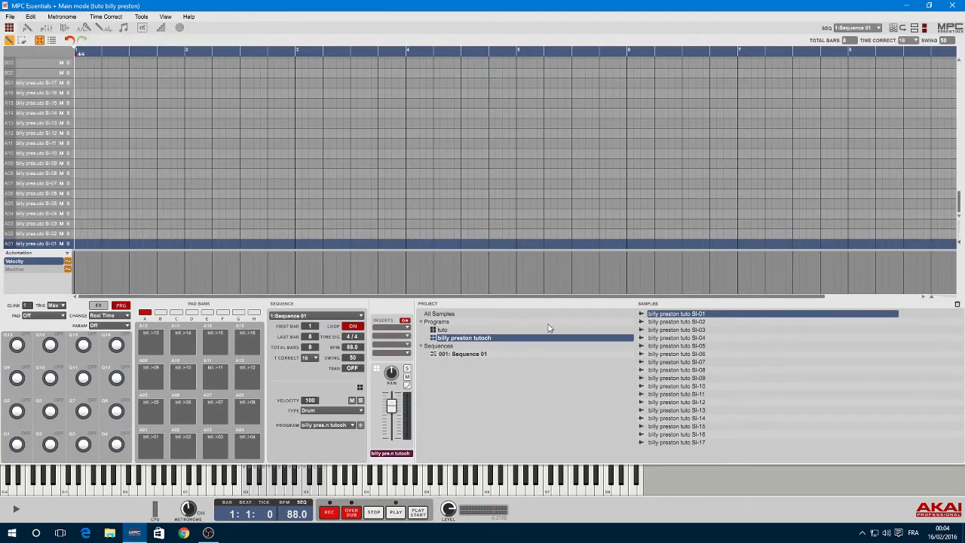
left_click(148, 453)
Step: Open the program for editing and set pad A01's sample play mode to Note On
left_click(48, 30)
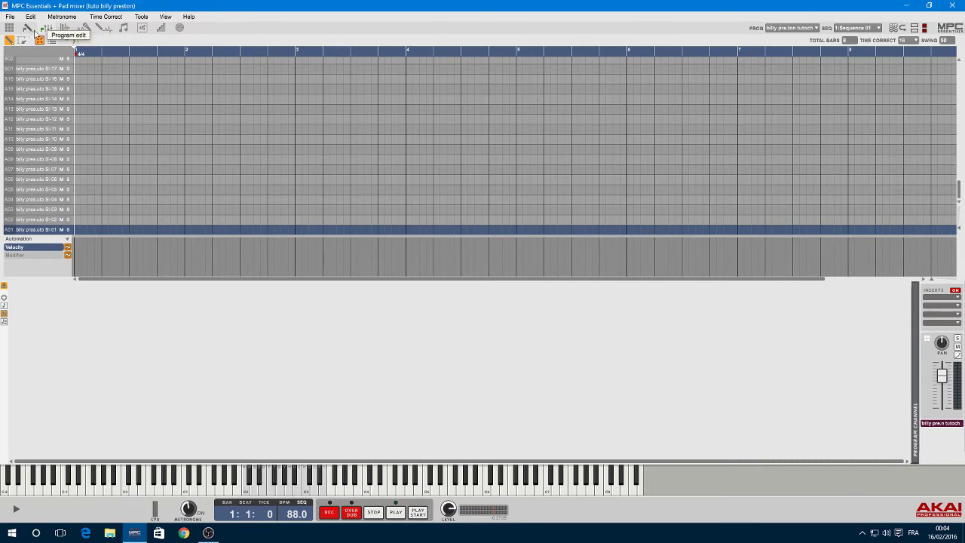
left_click(28, 30)
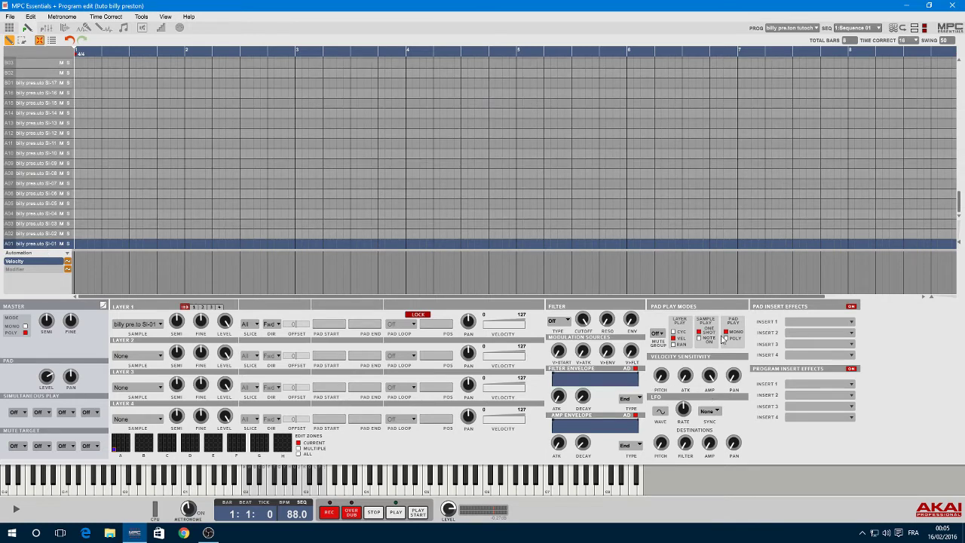
left_click(698, 337)
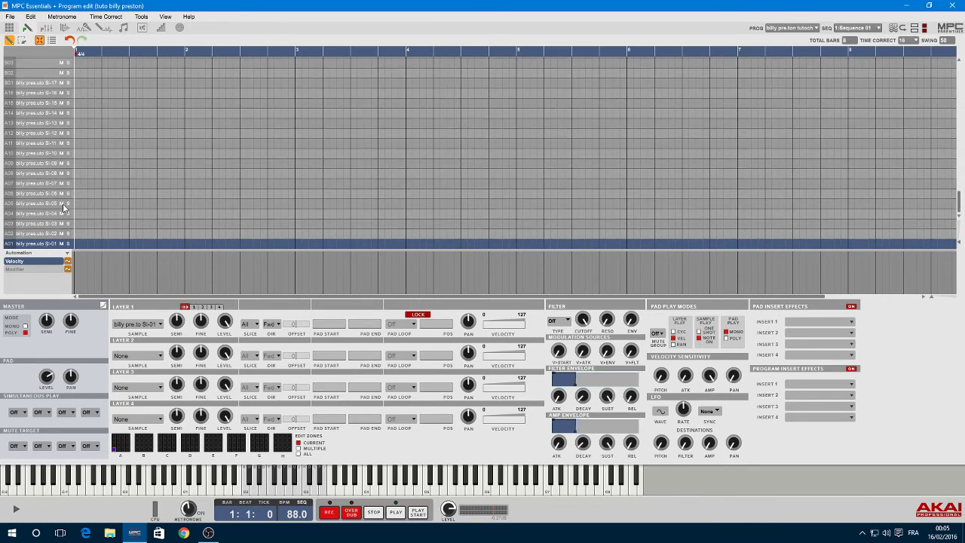
Step: Set the sample play mode of pads A02, A03, A04 and A05 to Note On
left_click(53, 234)
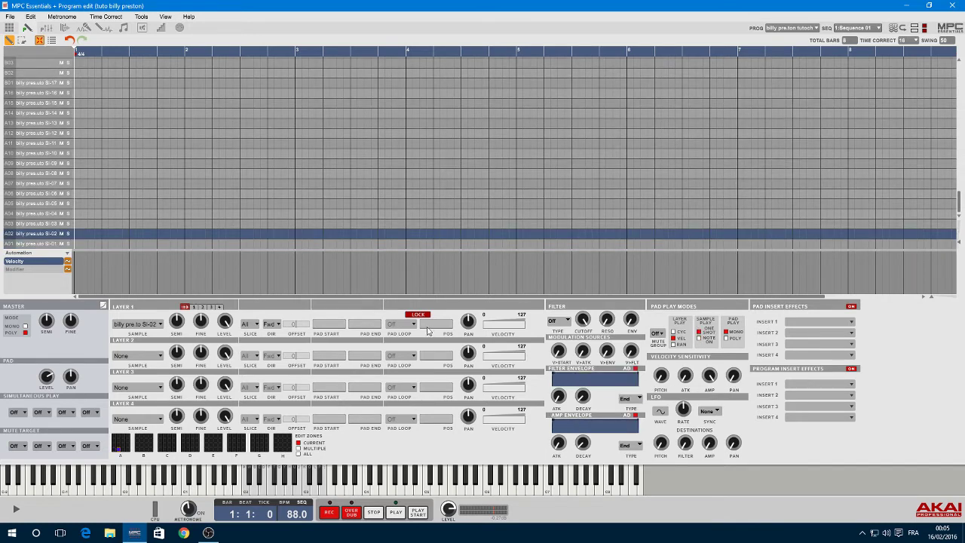
left_click(698, 338)
left_click(51, 224)
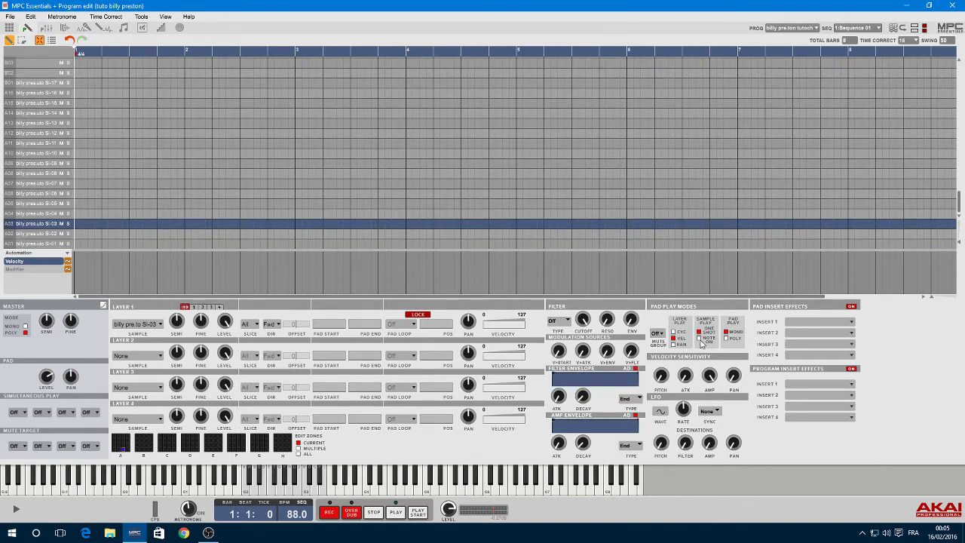
left_click(699, 339)
left_click(33, 214)
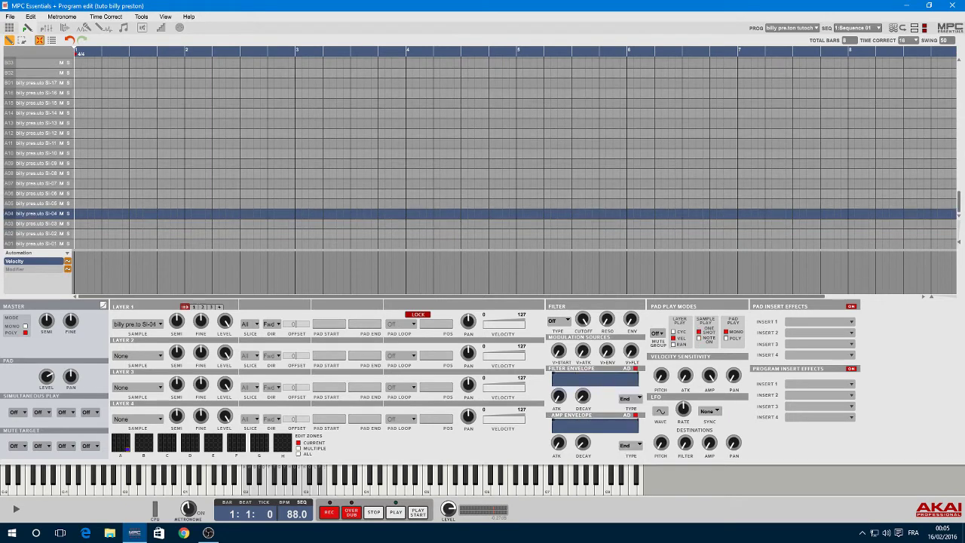
left_click(699, 339)
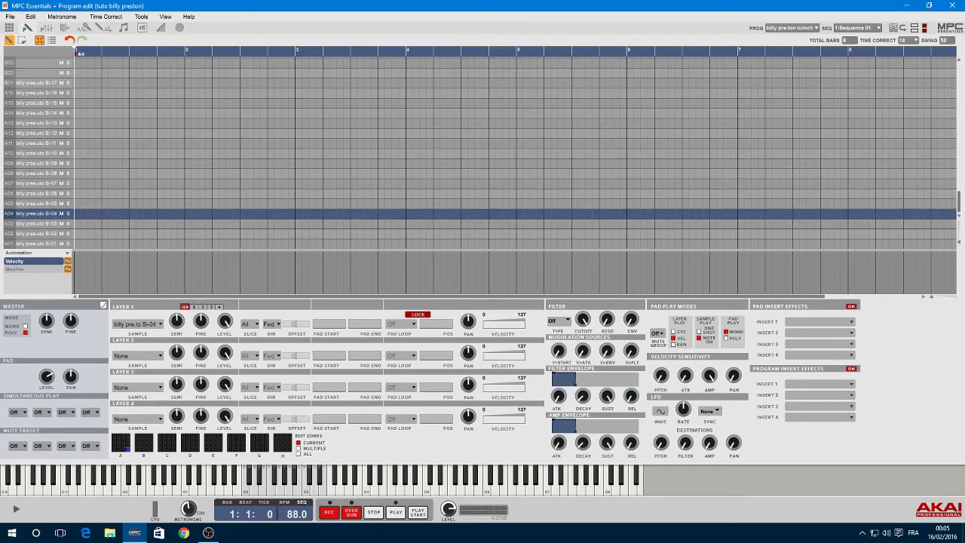
left_click(44, 205)
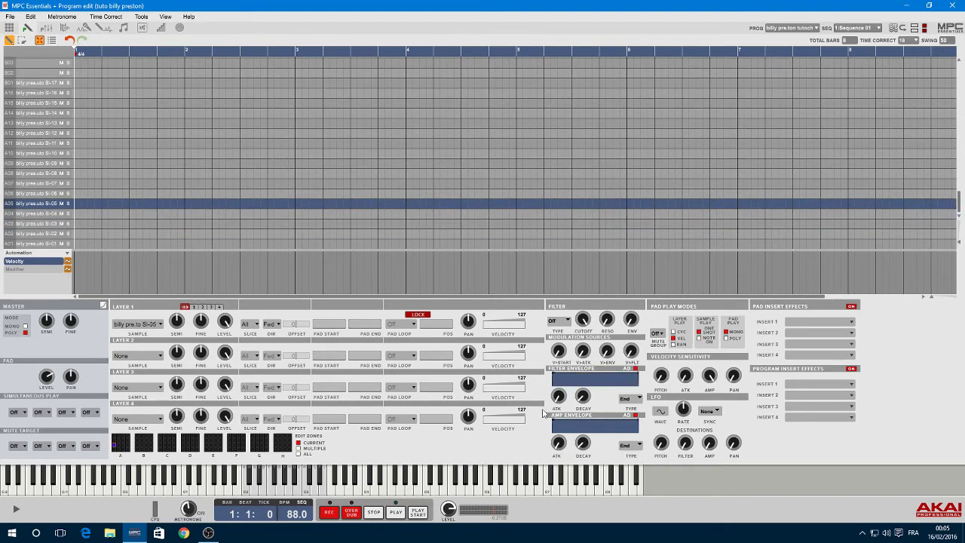
left_click(699, 338)
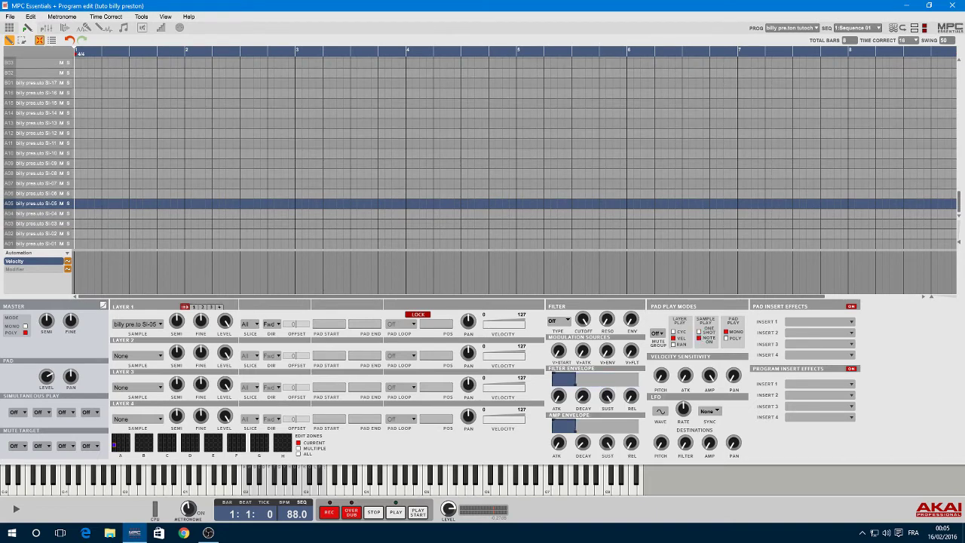
Step: Set the sample play mode of pads A06, A07, A08 and A09 to Note On
left_click(45, 194)
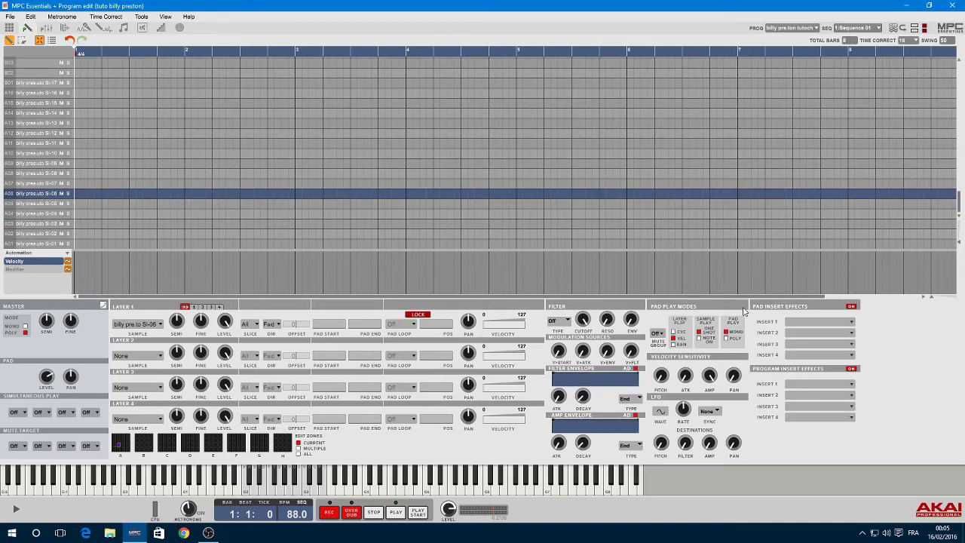
left_click(698, 339)
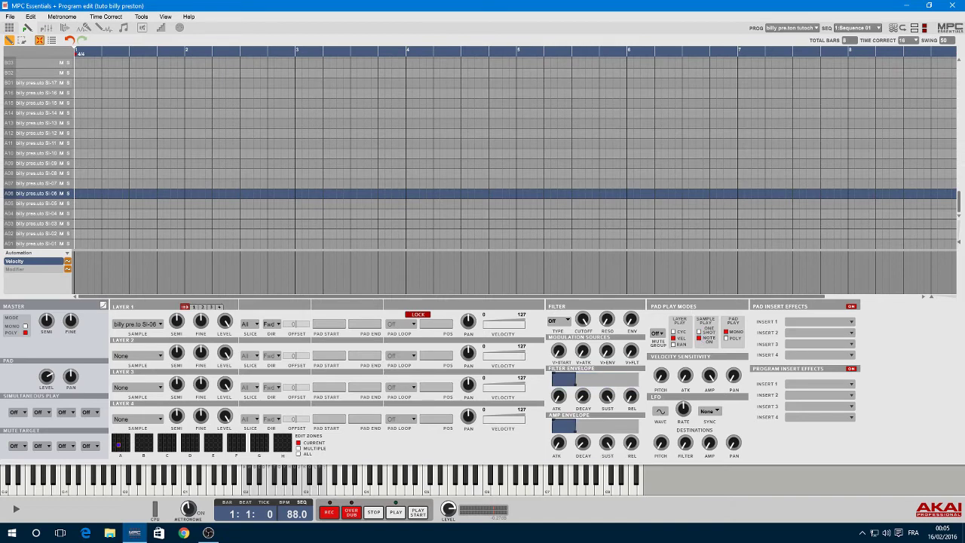
left_click(53, 184)
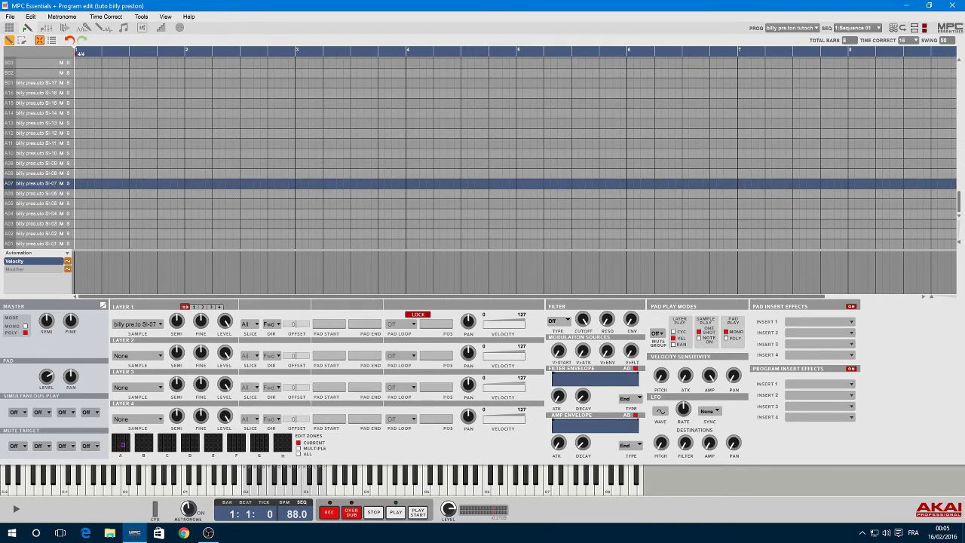
left_click(699, 338)
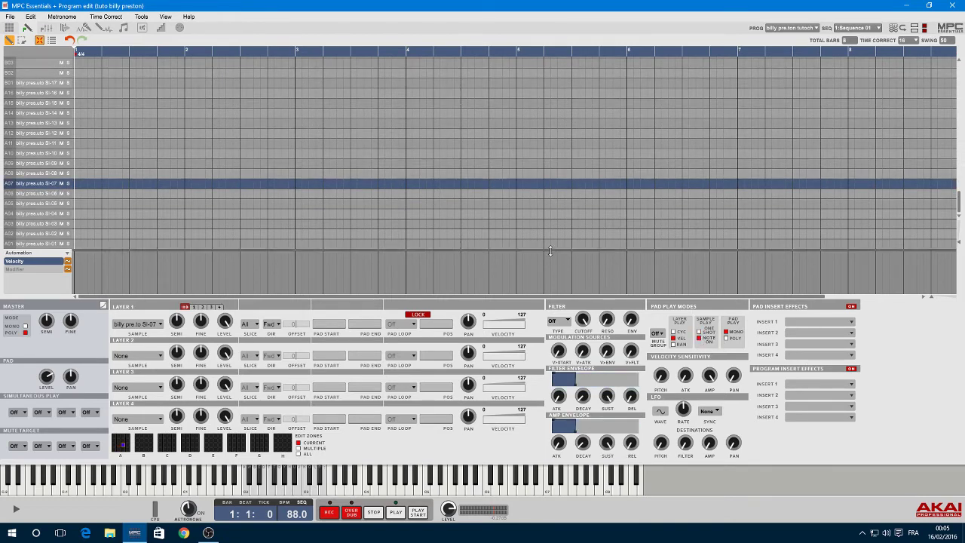
left_click(45, 173)
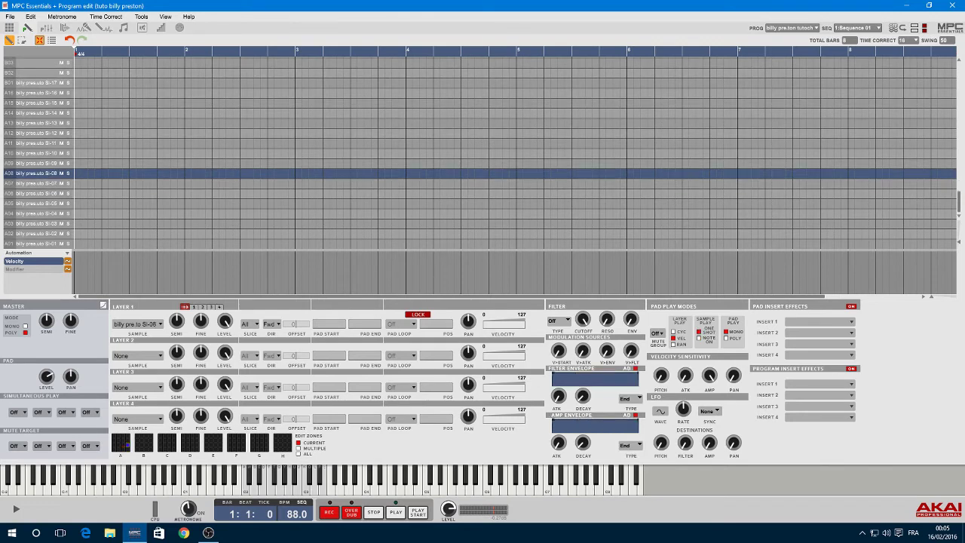
left_click(699, 337)
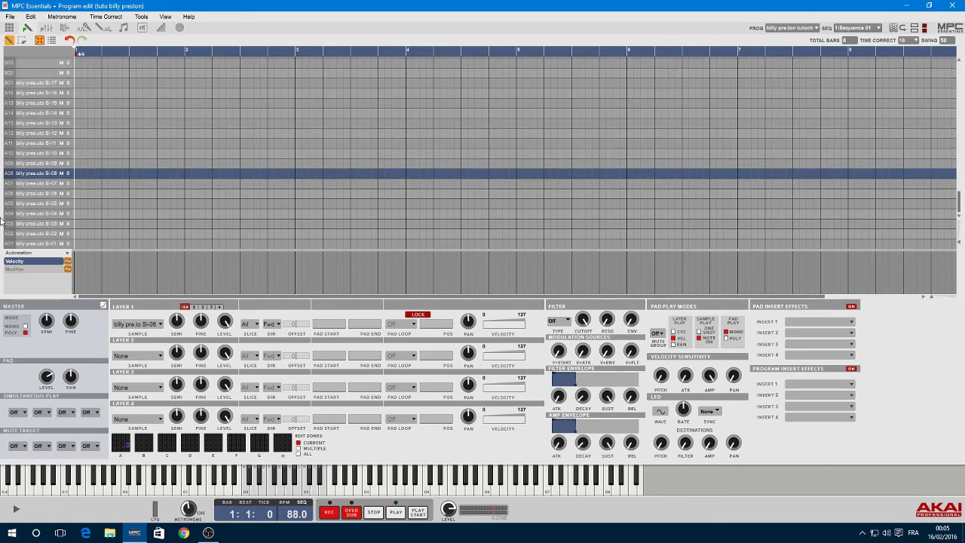
left_click(56, 162)
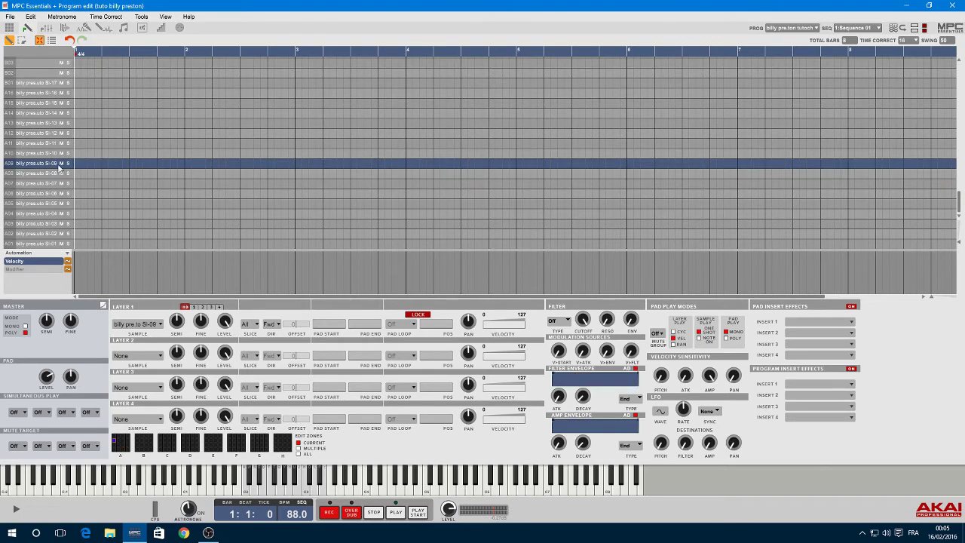
left_click(699, 338)
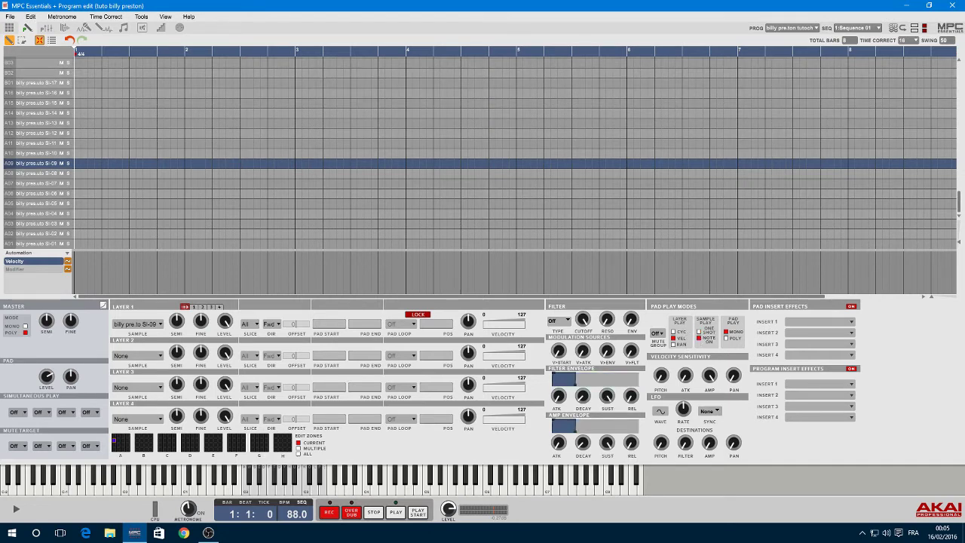
Step: Set the sample play mode of pads A10, A11, A12 and A13 to Note On
left_click(40, 153)
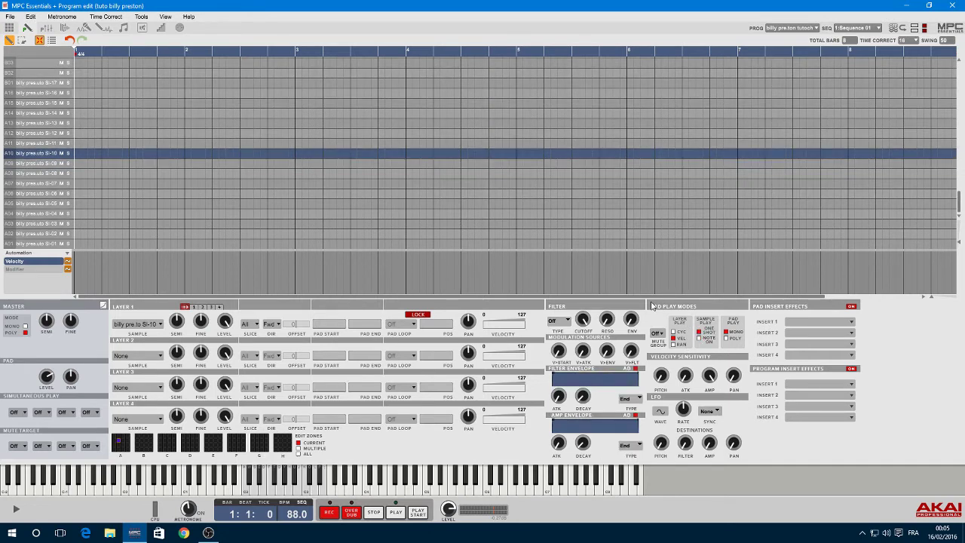
left_click(700, 339)
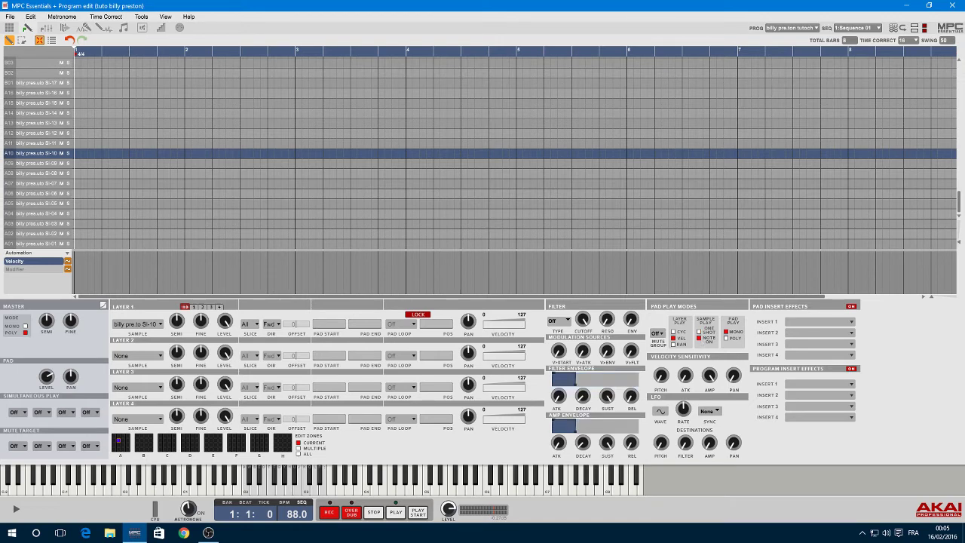
left_click(28, 143)
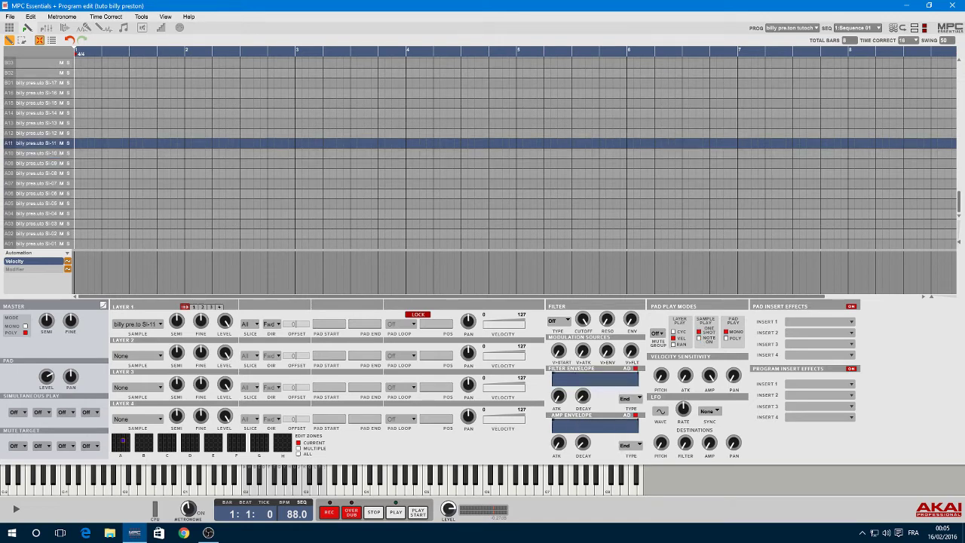
left_click(700, 339)
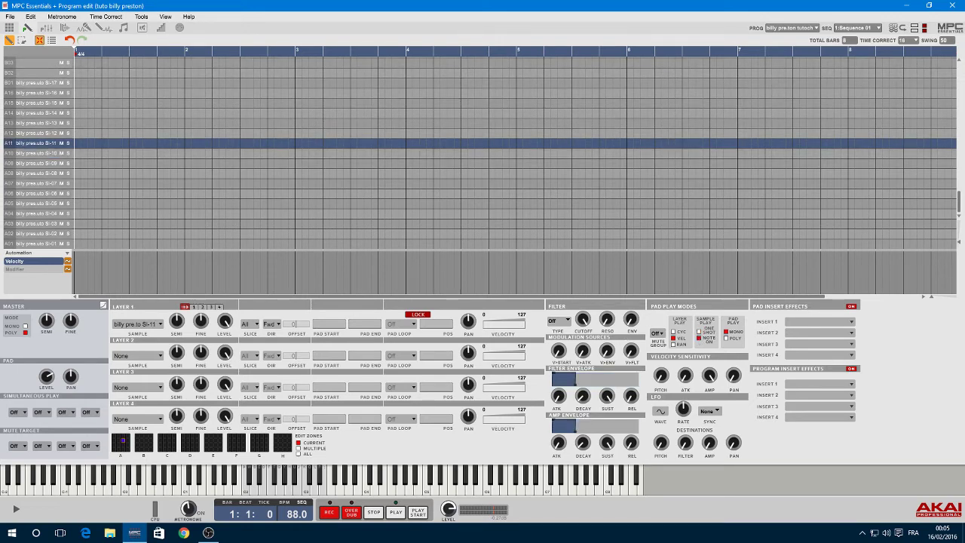
left_click(28, 133)
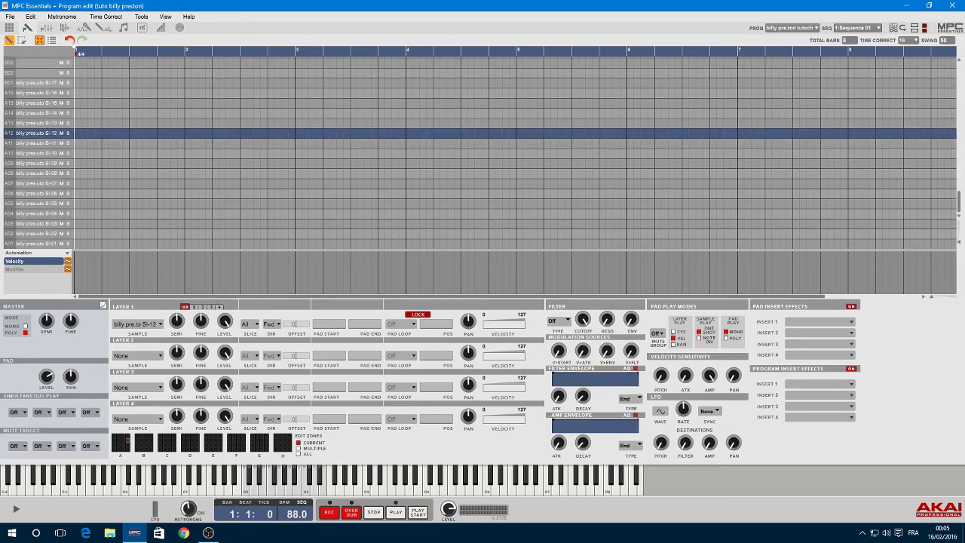
left_click(699, 338)
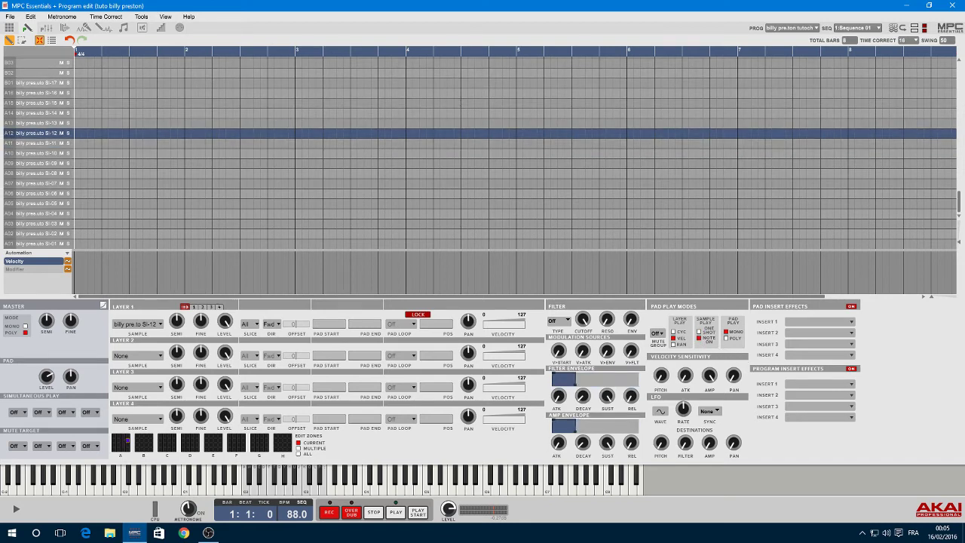
left_click(47, 124)
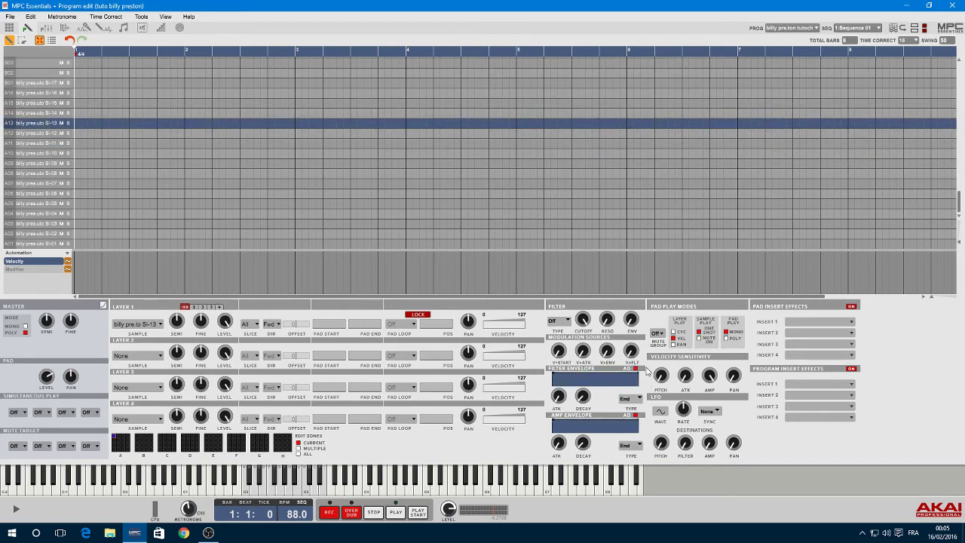
left_click(699, 338)
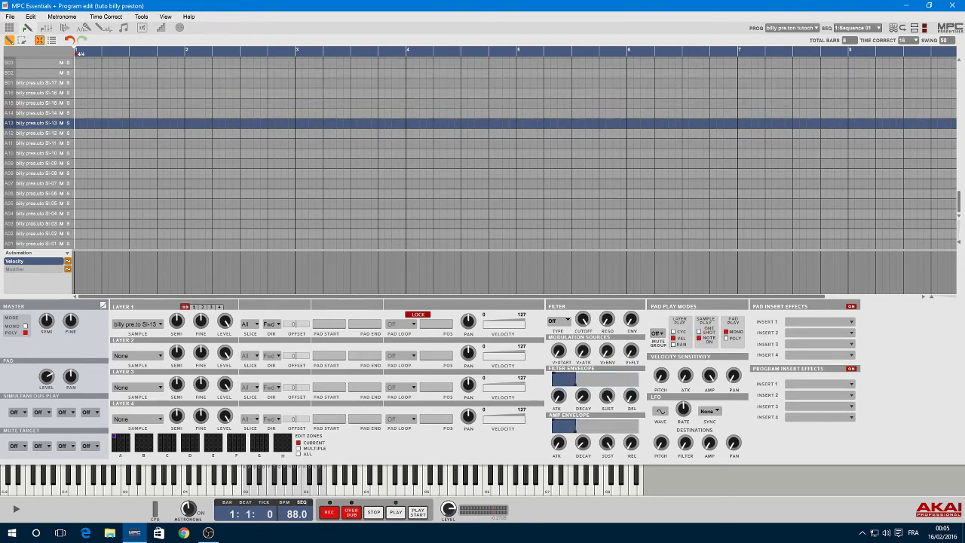
Step: Set the sample play mode of pads A14, A15, A16 and B01 to Note On
left_click(27, 113)
left_click(699, 338)
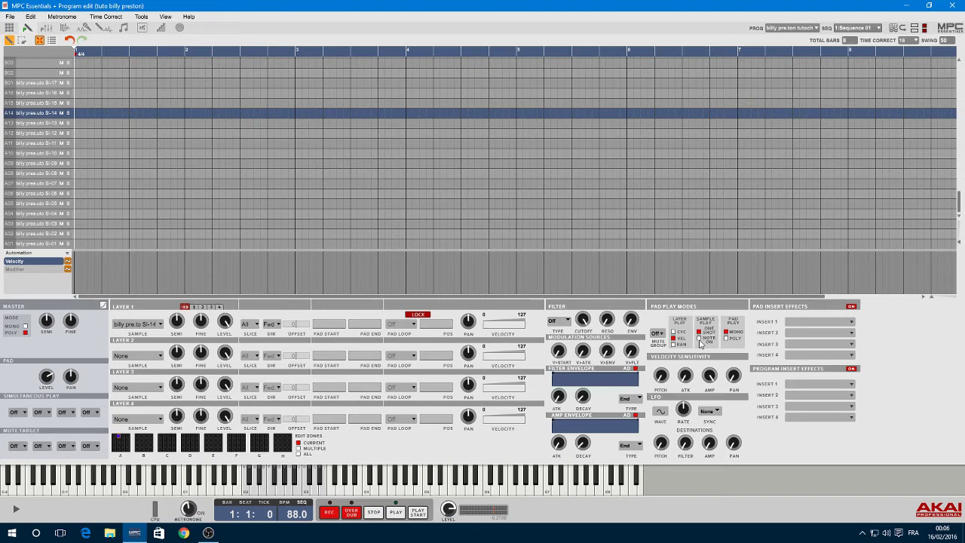
left_click(29, 103)
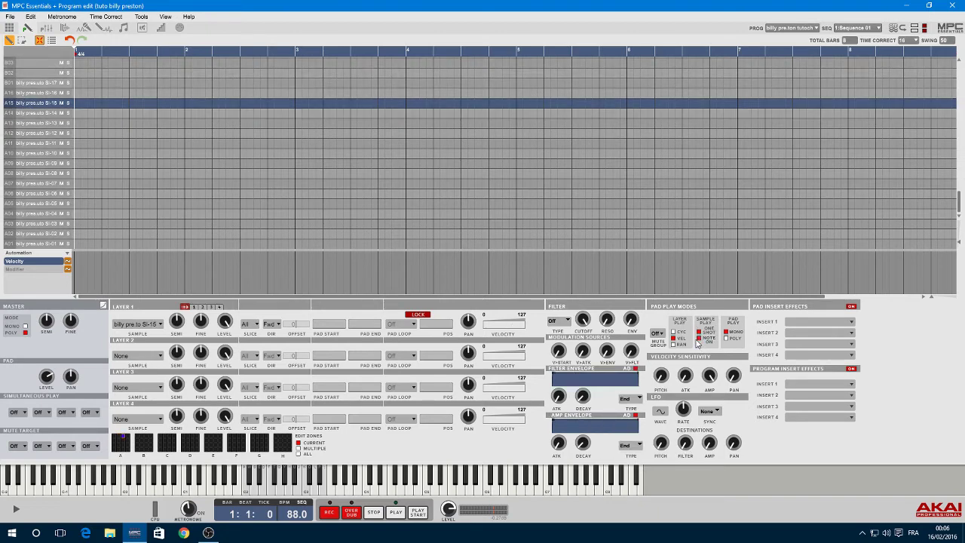
left_click(700, 337)
left_click(53, 93)
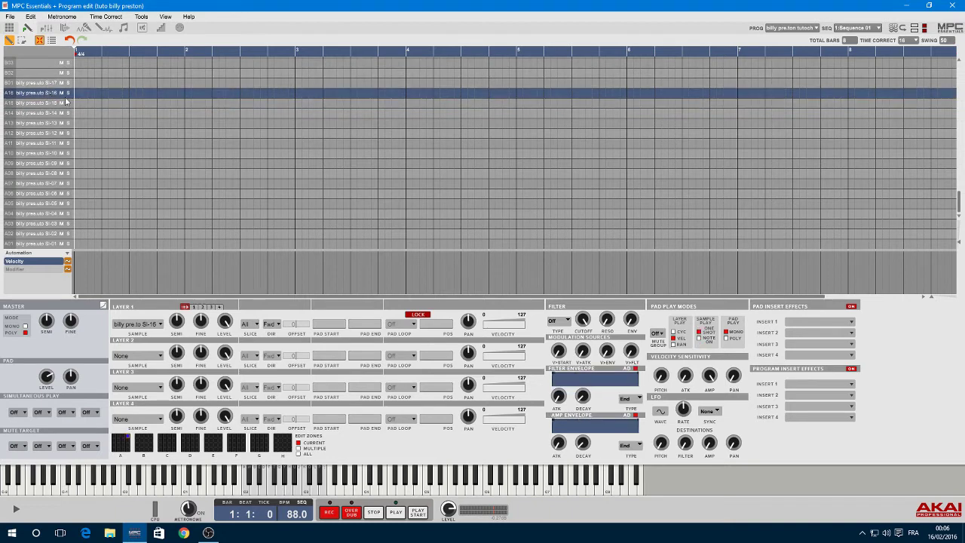
left_click(699, 338)
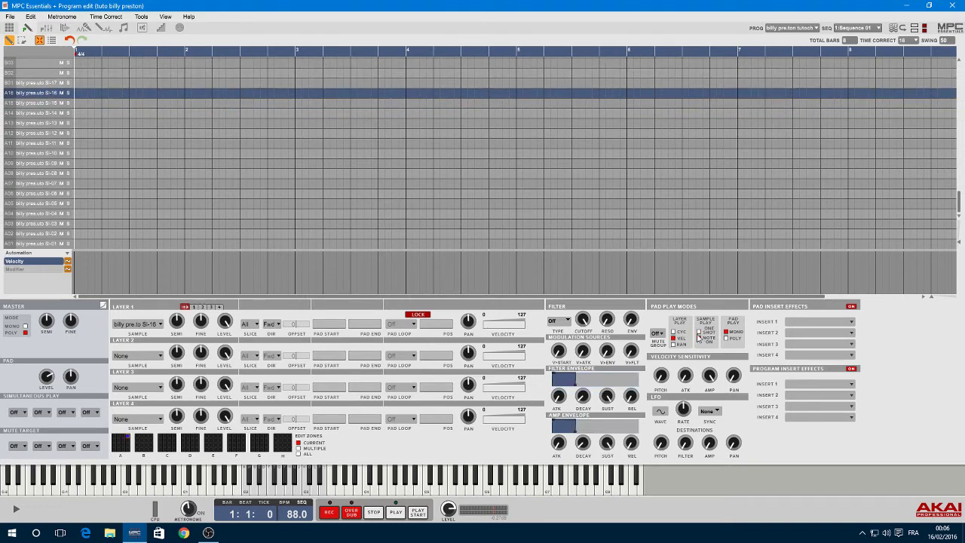
left_click(47, 84)
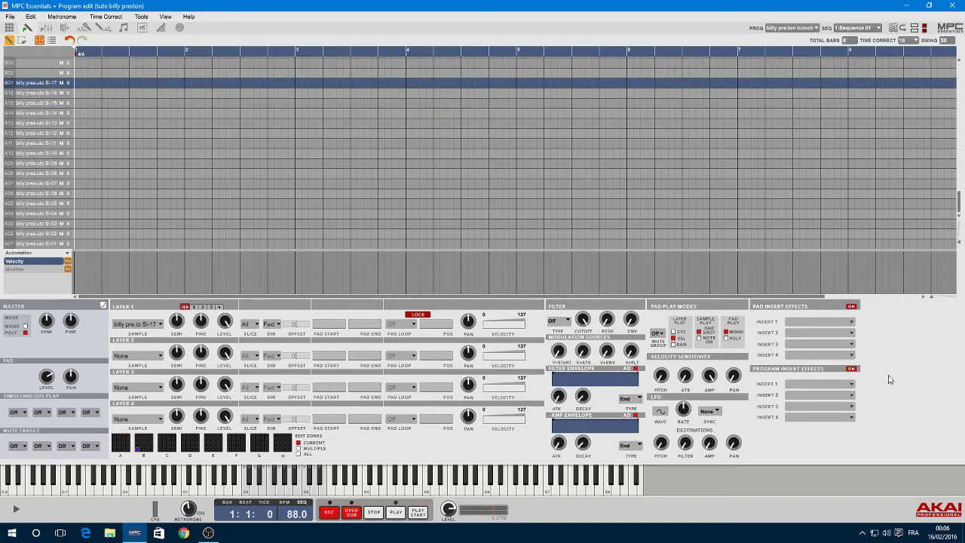
left_click(700, 338)
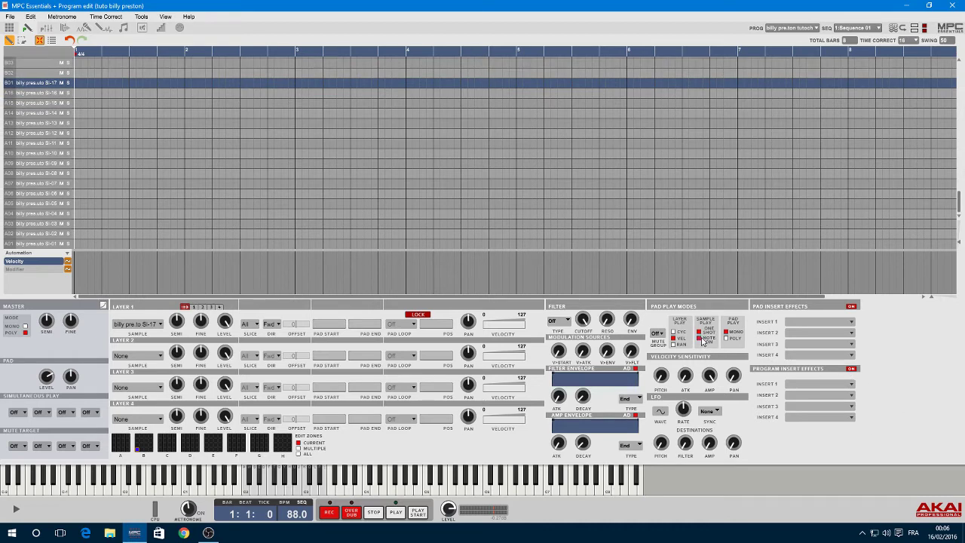
Step: Return to Main mode, select Sequence 01 in the project and show pad bank A
left_click(10, 28)
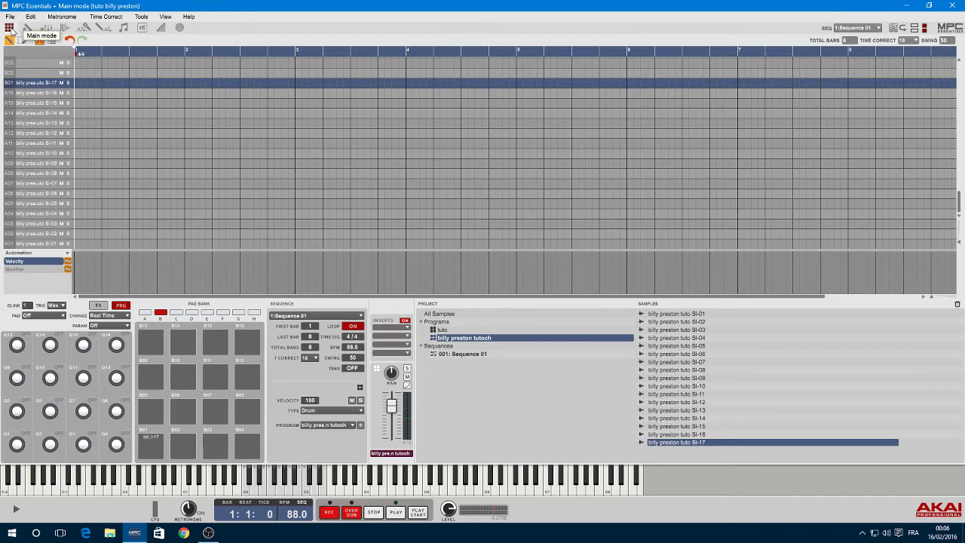
left_click(438, 354)
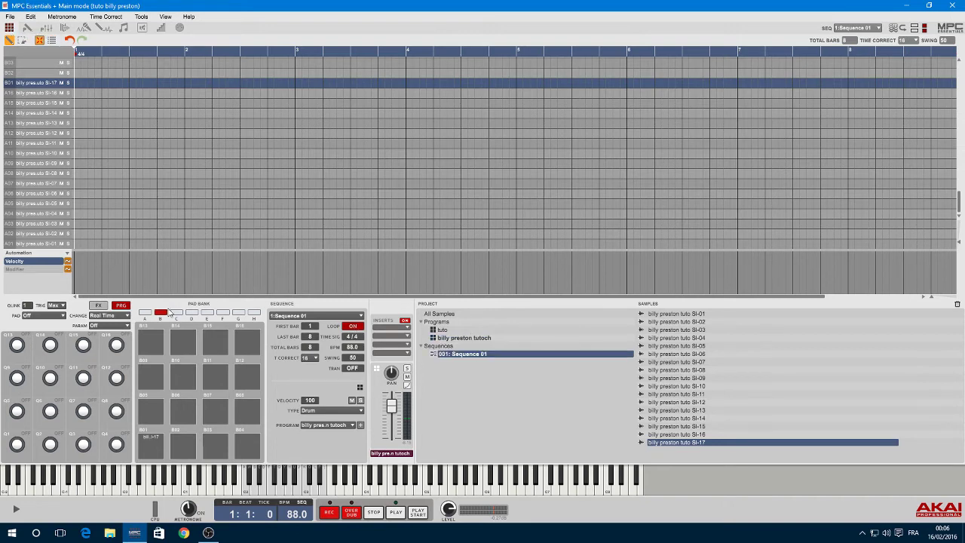
left_click(145, 312)
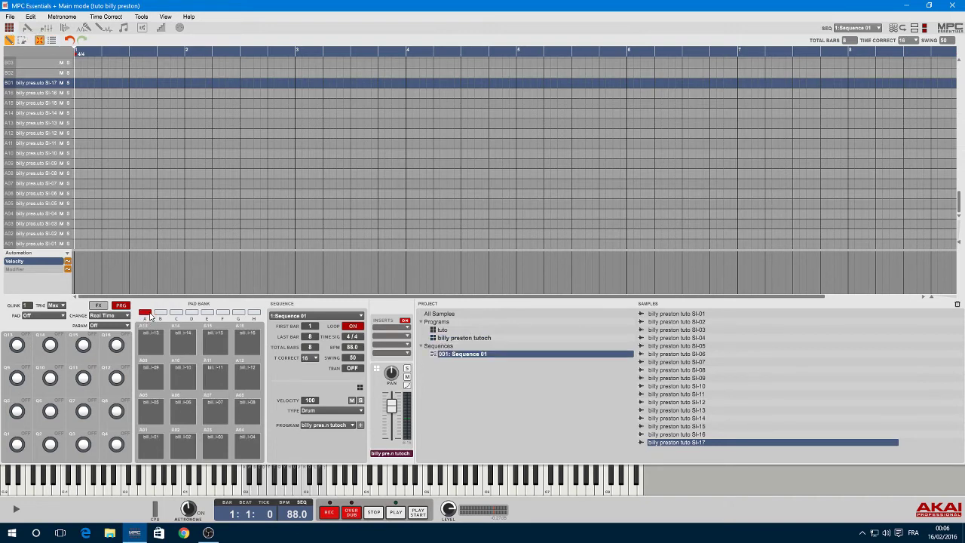
Step: Audition pad A01 once and pad A02 repeatedly to check how their slices play
left_click(153, 448)
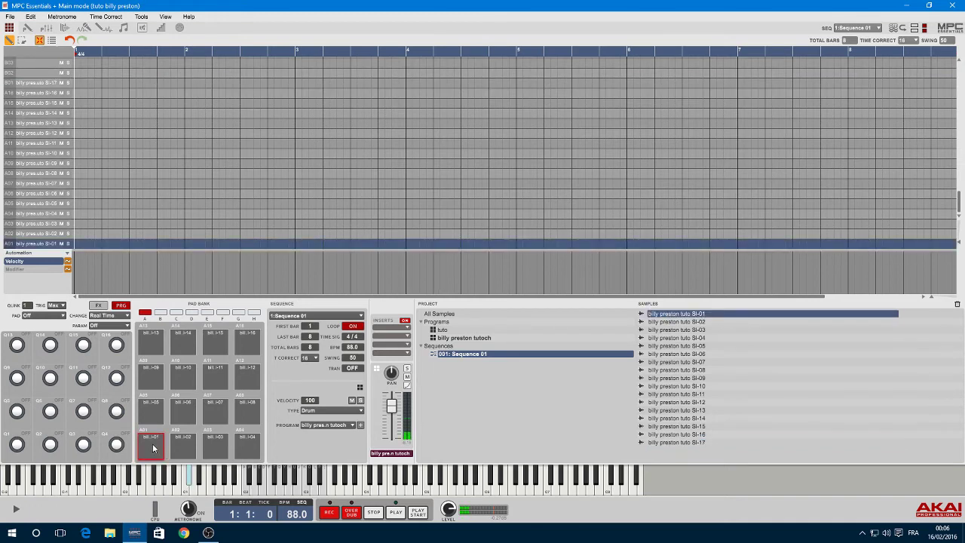
left_click(179, 449)
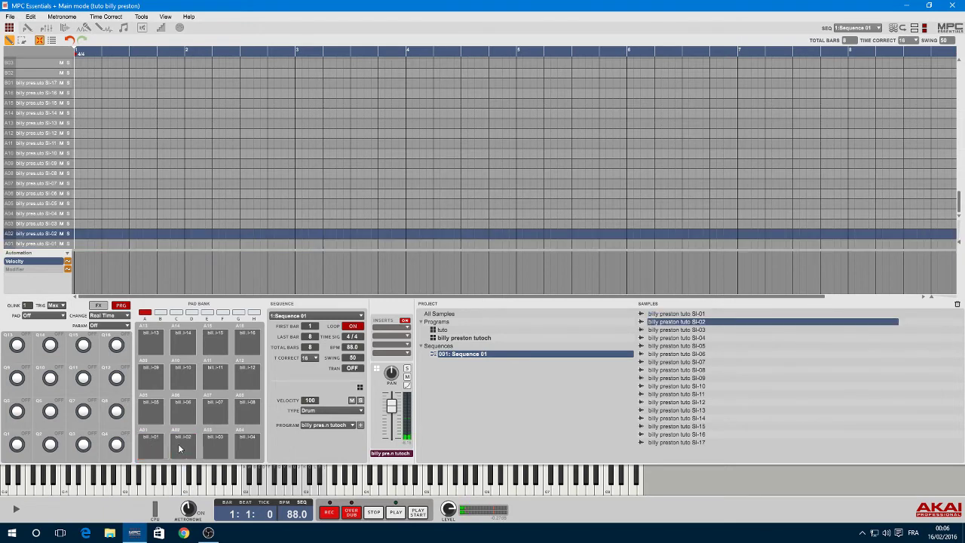
left_click(179, 449)
left_click(179, 448)
left_click(179, 449)
left_click(179, 449)
Step: Show the file browser beside pad bank B and browse to the MPC Documents folder
left_click(17, 511)
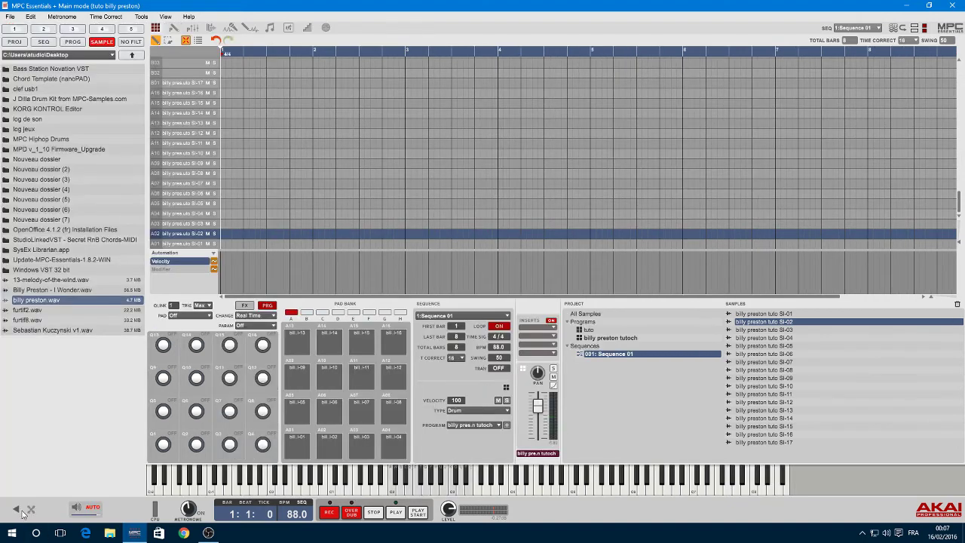
left_click(307, 313)
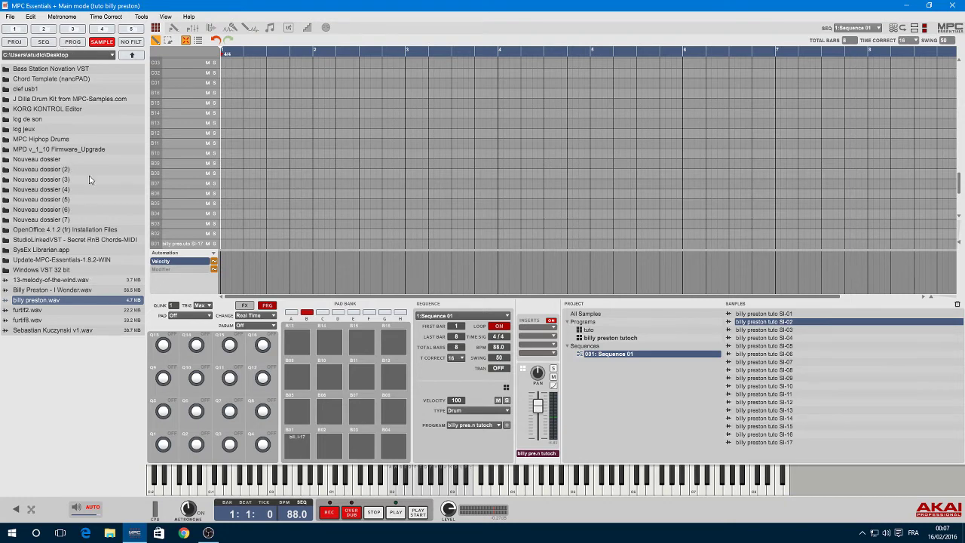
left_click(113, 55)
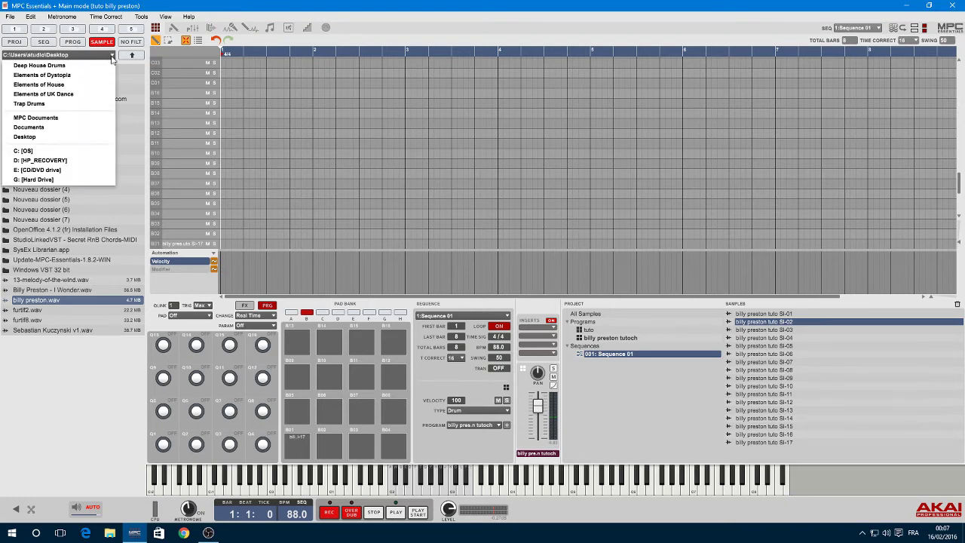
left_click(76, 122)
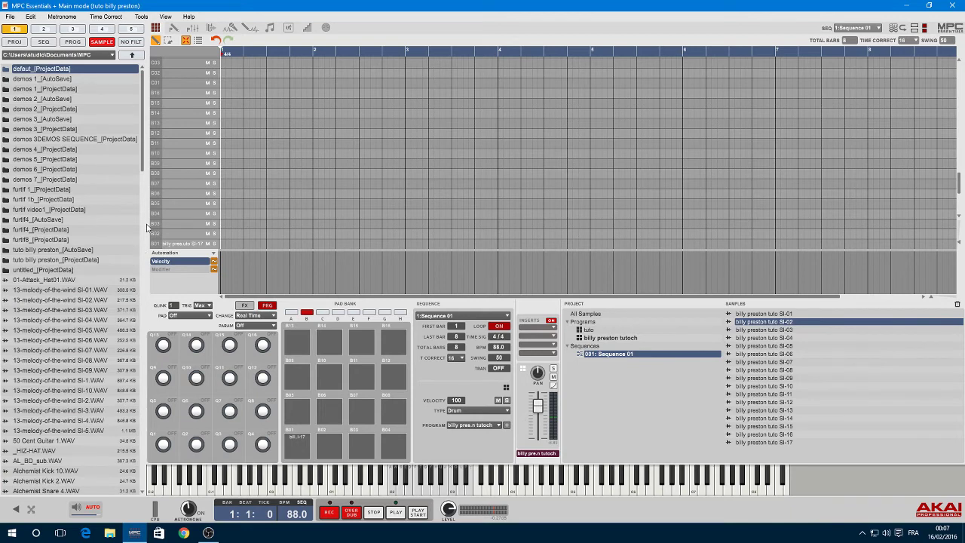
Step: Load the sample 01-Attack_Hat01.WAV onto pad B02 and _HIZ-HAT.WAV onto pad B03
left_click(140, 161)
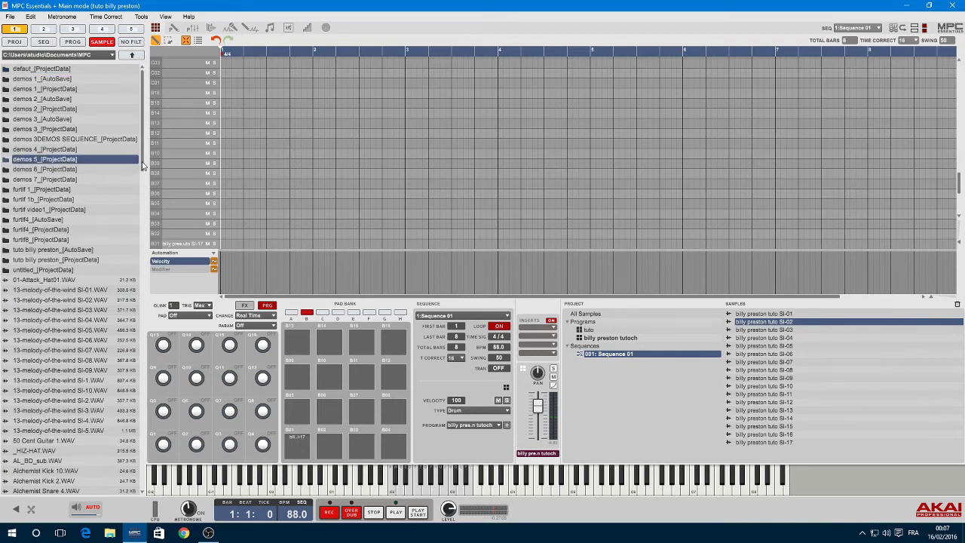
left_click_drag(144, 162, 148, 209)
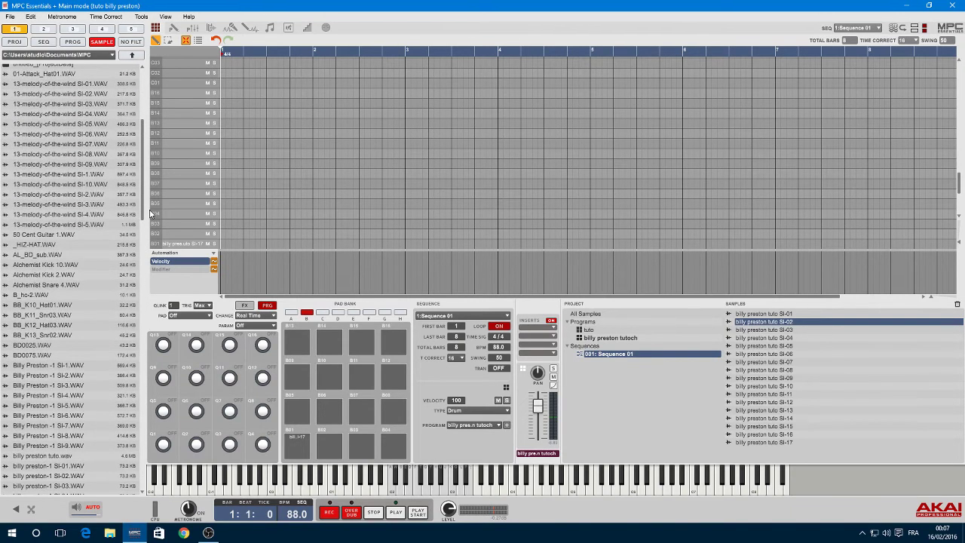
left_click(57, 76)
left_click_drag(28, 76, 327, 446)
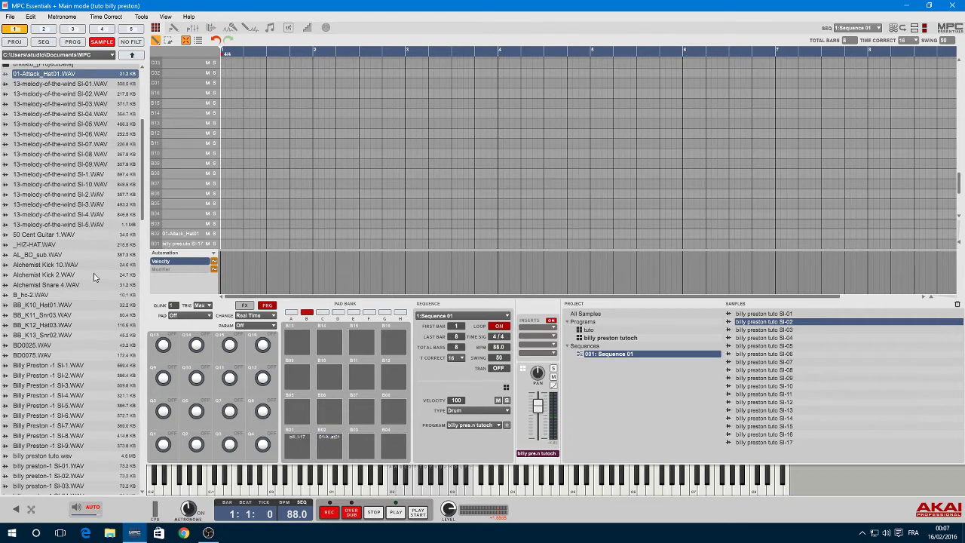
left_click(33, 237)
left_click(33, 246)
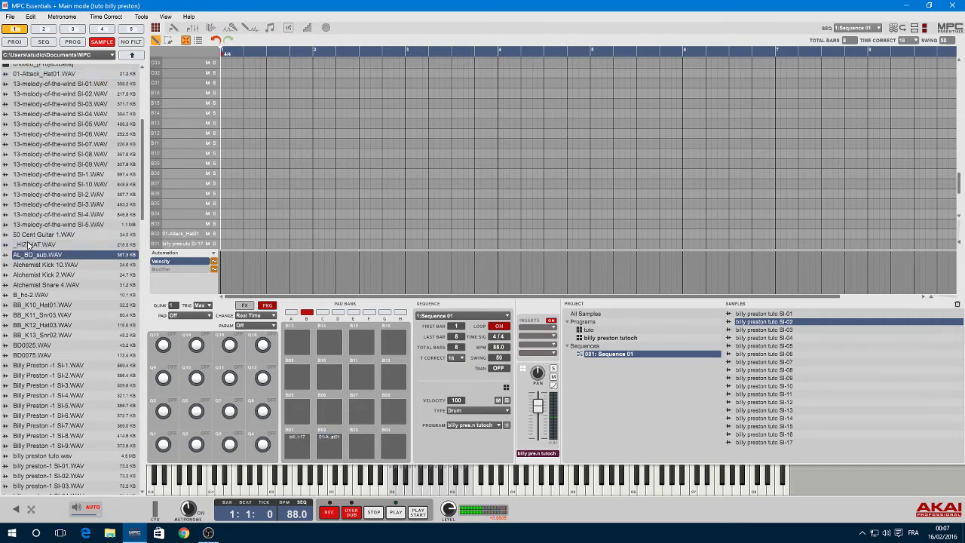
left_click_drag(31, 248, 366, 447)
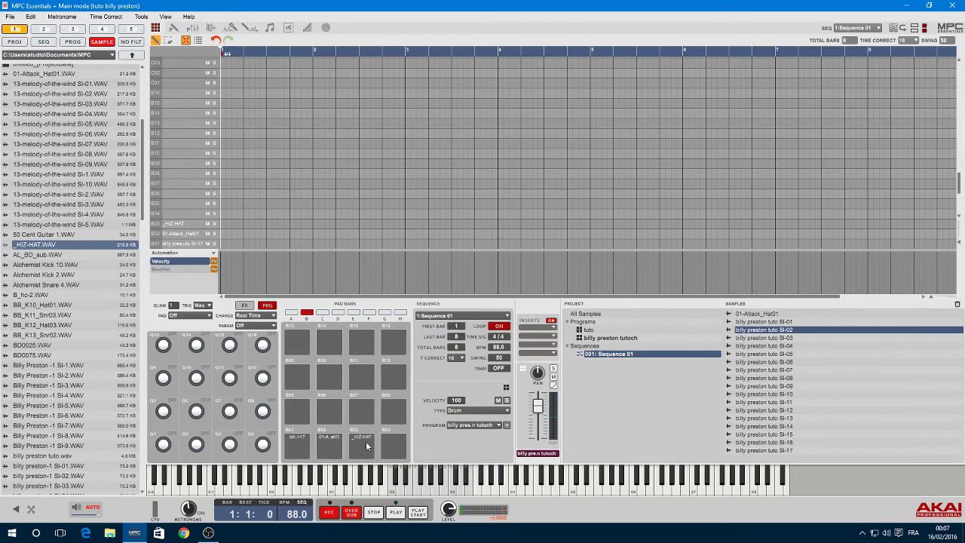
Step: Preview the Alchemist kicks, then load Alchemist Kick 2.WAV onto pad B04 and Alchemist Snare 4.WAV onto pad B05
left_click(42, 256)
left_click(45, 266)
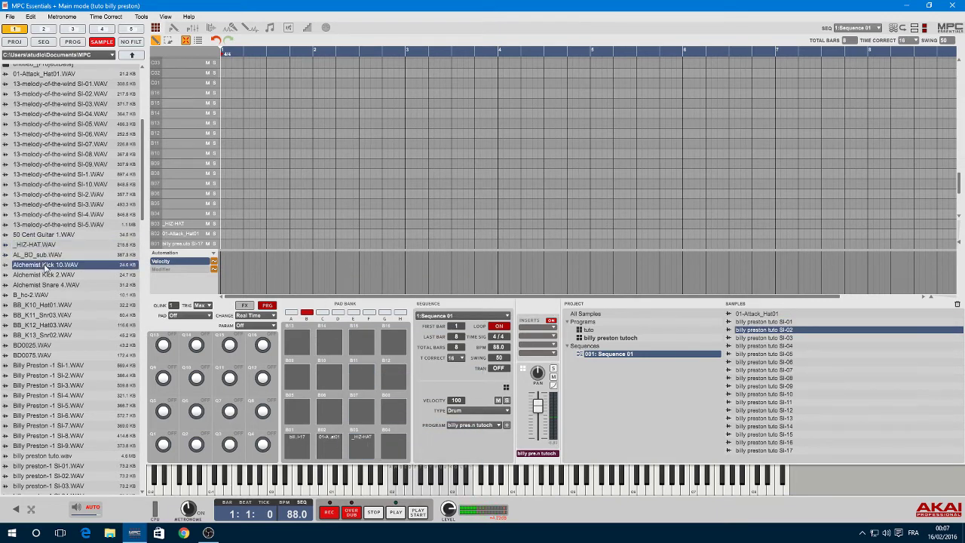
left_click(44, 276)
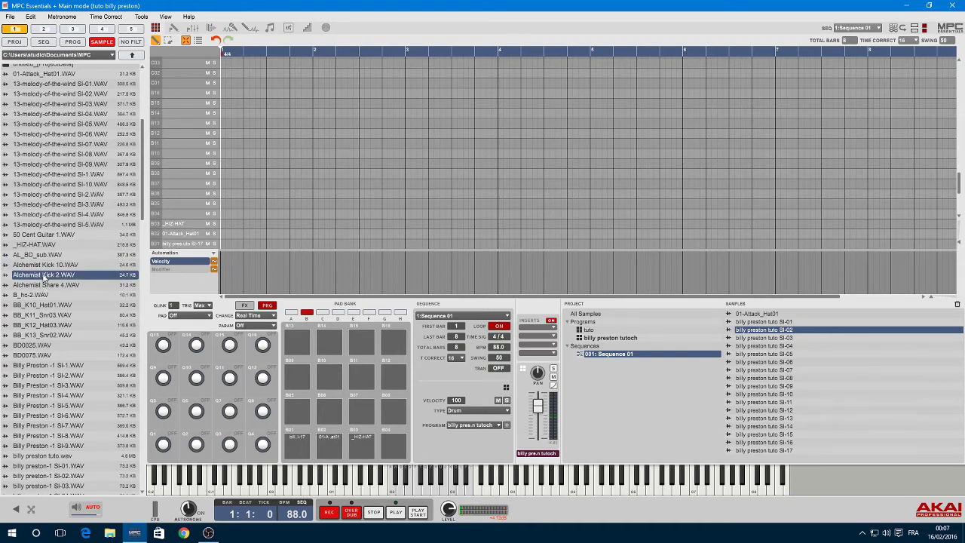
left_click_drag(45, 277, 394, 450)
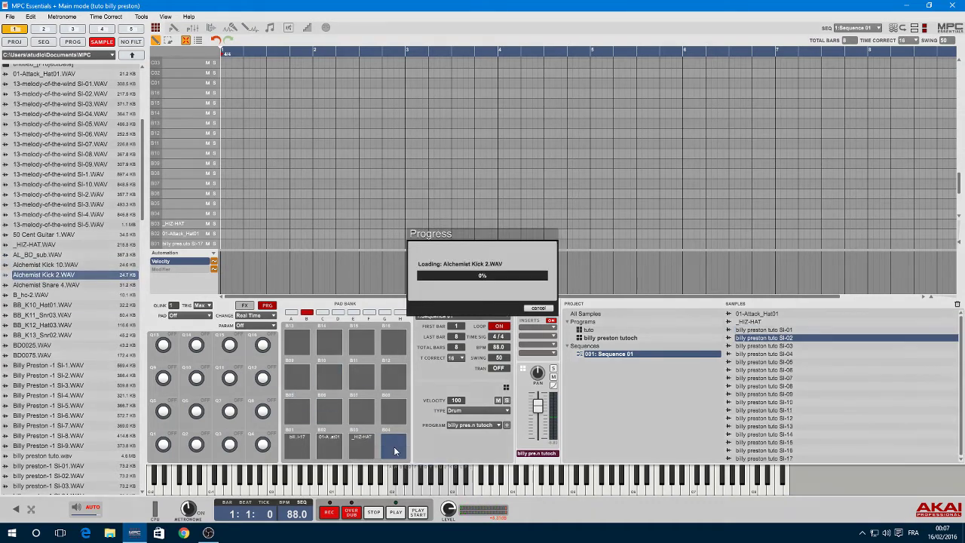
left_click_drag(43, 287, 296, 406)
Step: Preview and load B_ho-2.WAV onto pad B06 and BB_K10_Hat01.WAV onto pad B07
left_click(30, 295)
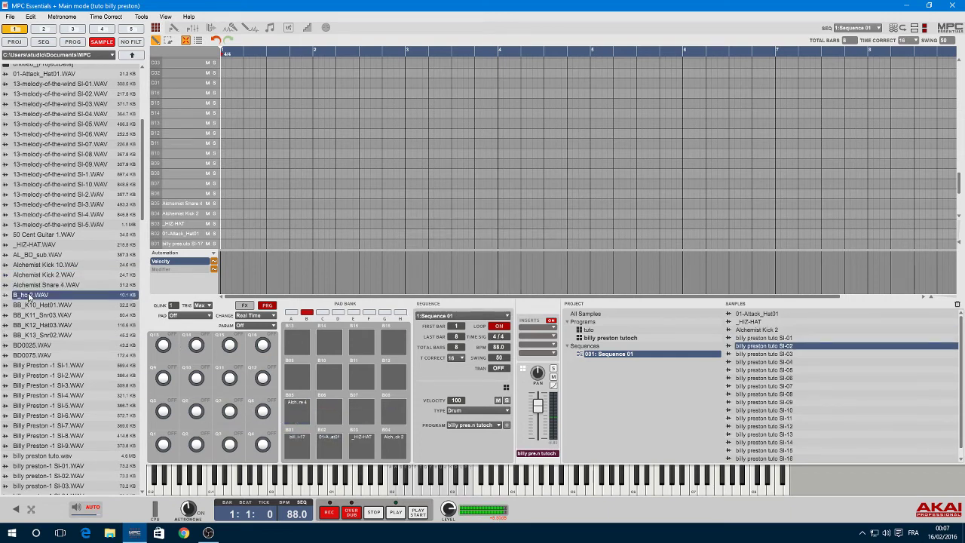
left_click_drag(30, 296, 330, 408)
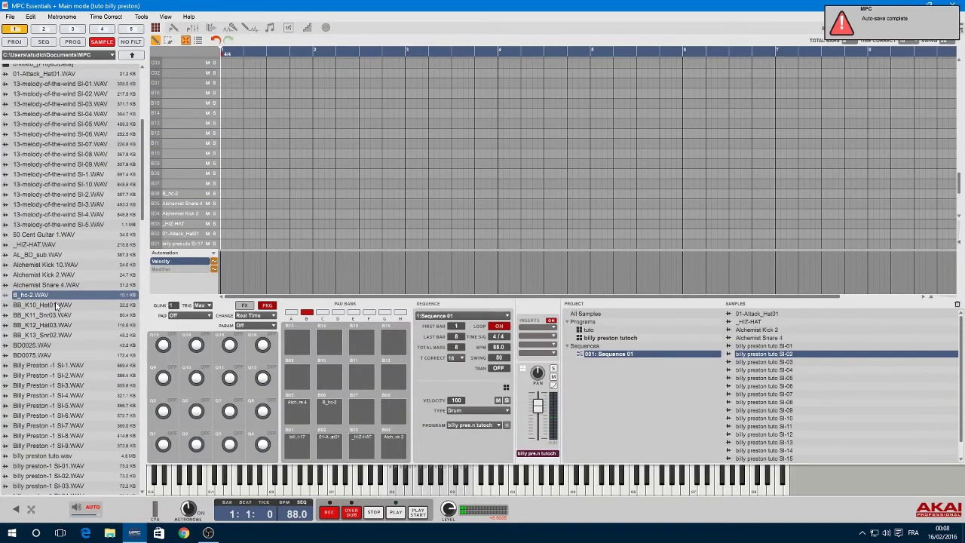
left_click(55, 305)
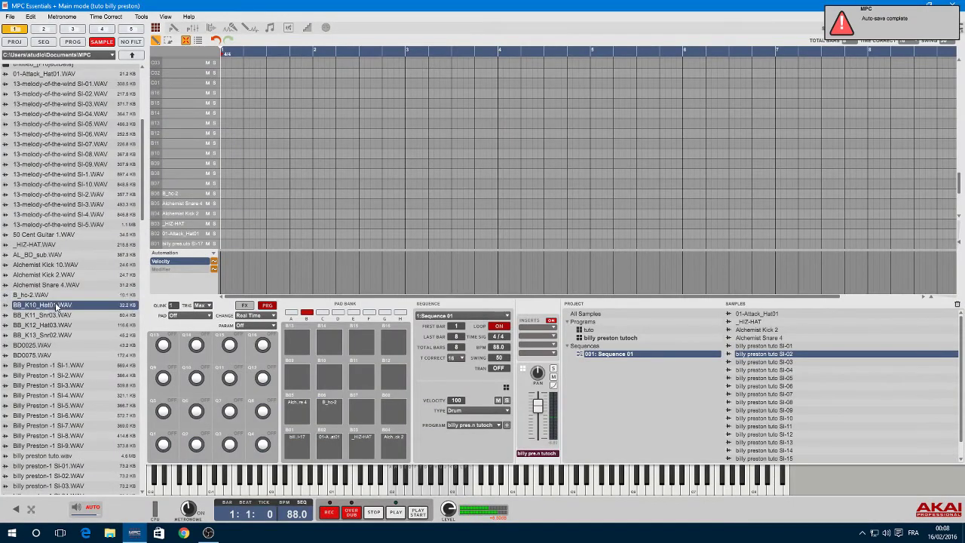
left_click_drag(55, 305, 363, 419)
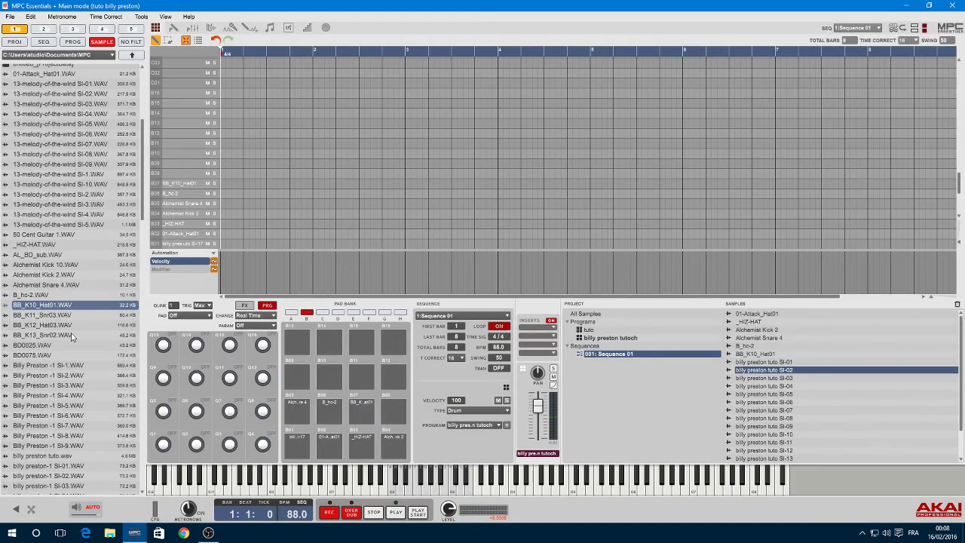
Step: Preview and load BB_K11_Snr03.WAV onto pad B08 and BB_K12_Hat03.WAV onto pad B09
left_click(49, 315)
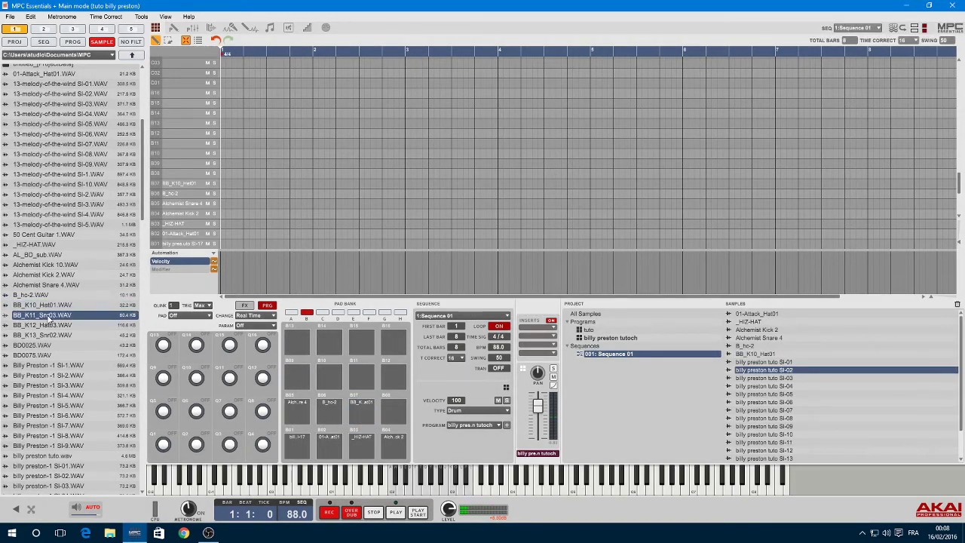
left_click_drag(49, 317, 392, 417)
left_click(33, 326)
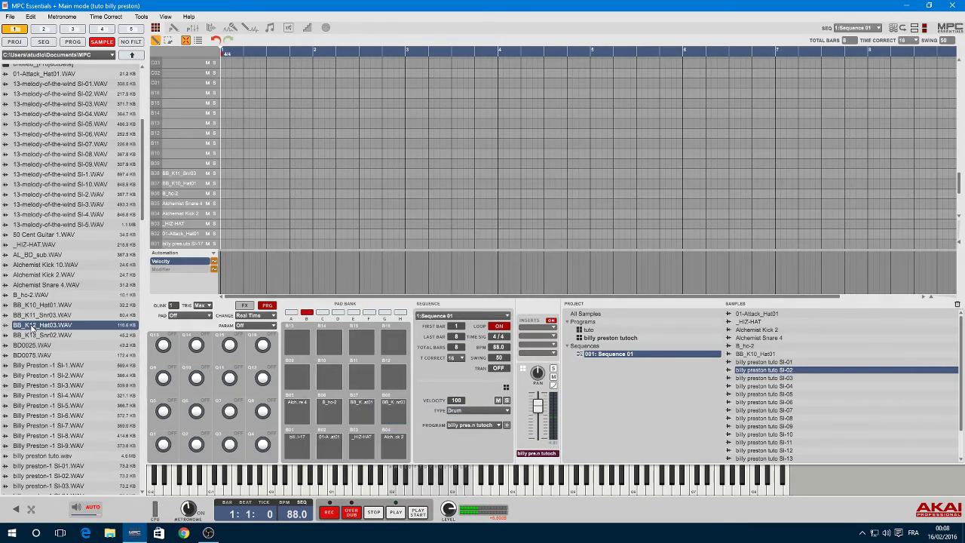
left_click_drag(33, 327, 294, 386)
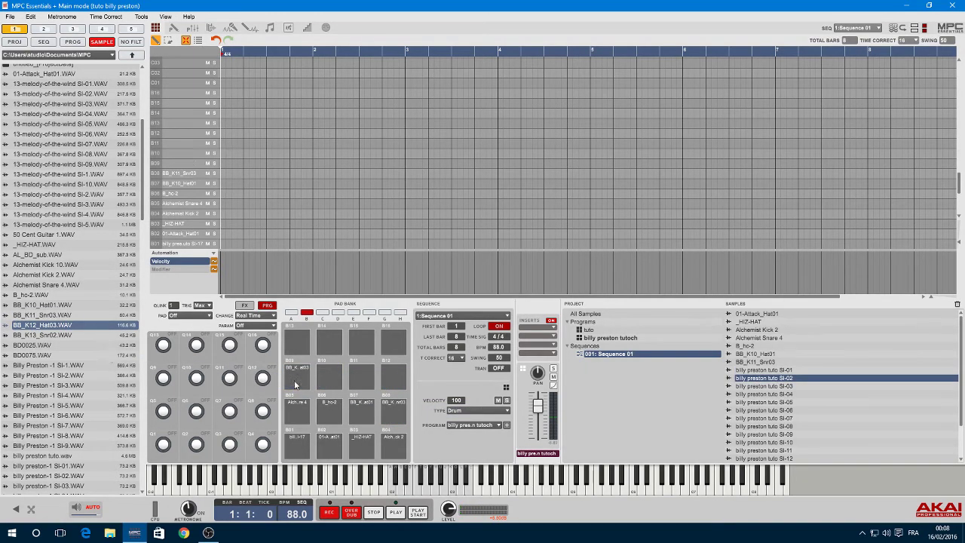
Step: Preview and load BB_K13_Snr02.WAV onto pad B10, BD0025.WAV onto pad B11 and BD0075.WAV onto pad B12
left_click(63, 335)
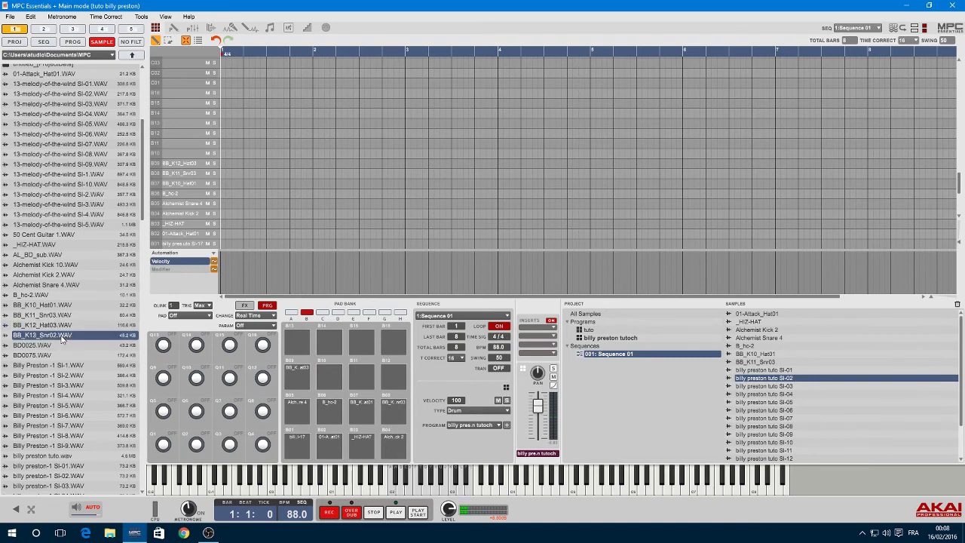
left_click_drag(63, 339, 338, 379)
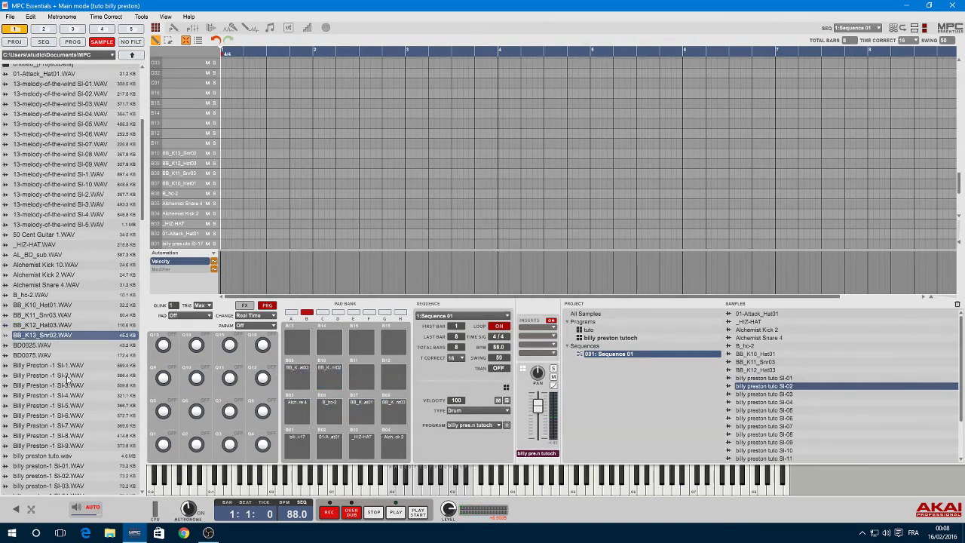
left_click(43, 347)
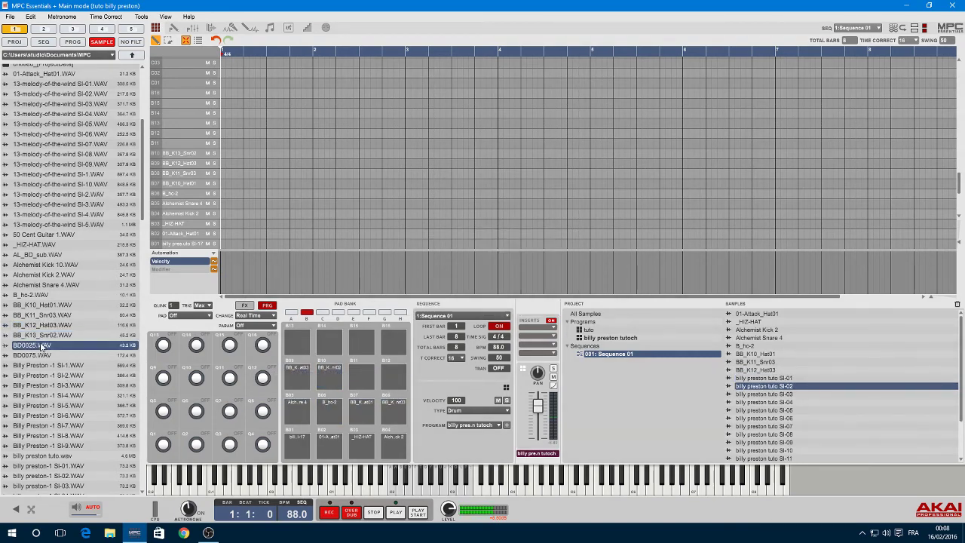
left_click_drag(43, 347, 362, 369)
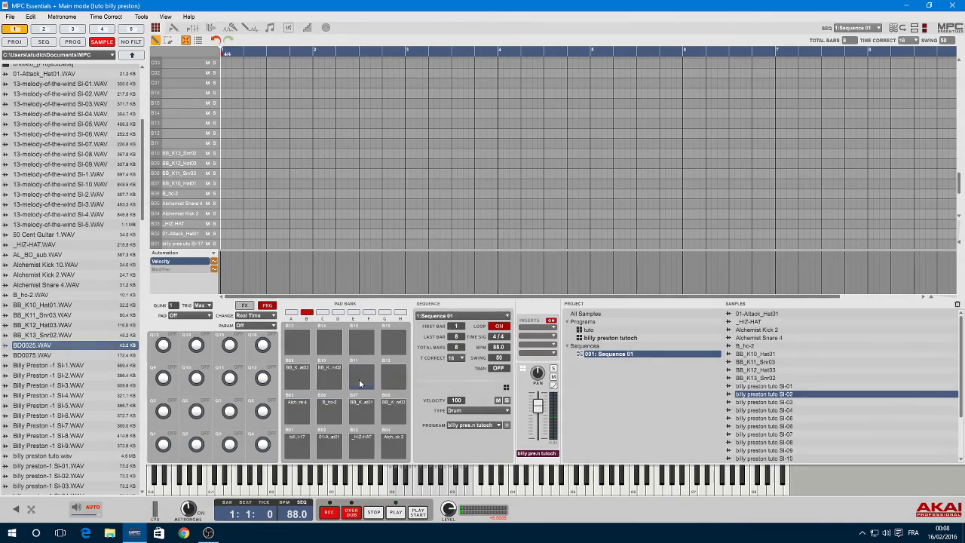
left_click(26, 357)
left_click_drag(26, 357, 392, 374)
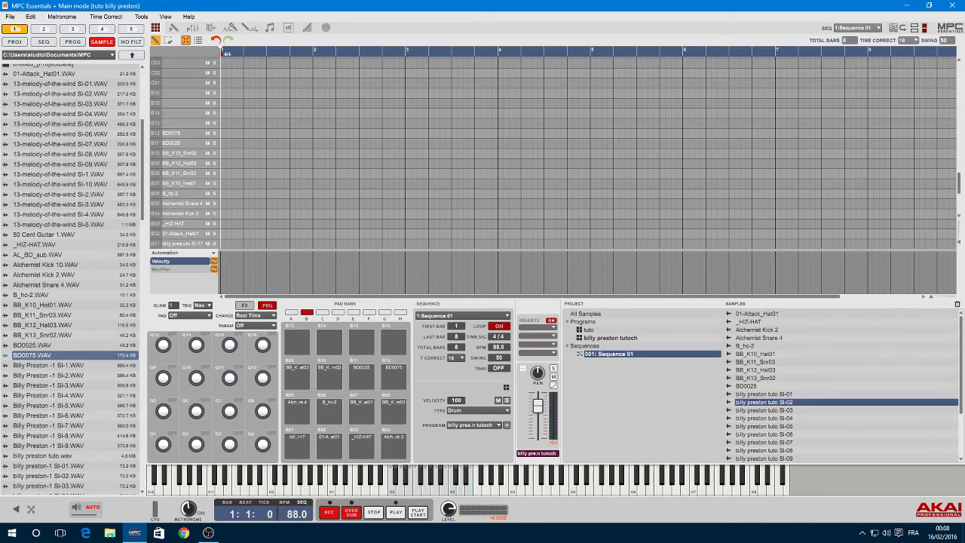
Step: Select pad B02 in Program edit and overdub a steady 01-Attack_Hat01 hi-hat pattern across the bars of Sequence 01
left_click(180, 28)
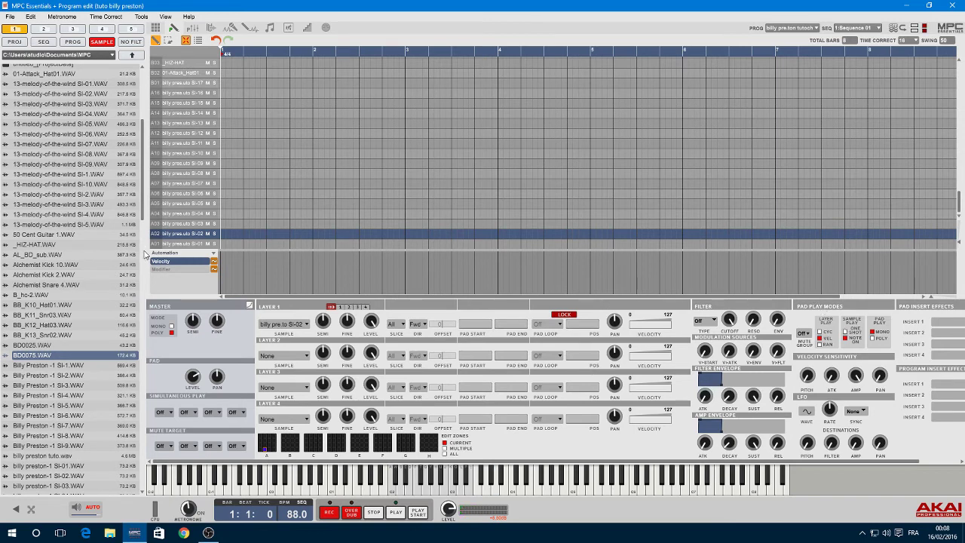
left_click(161, 73)
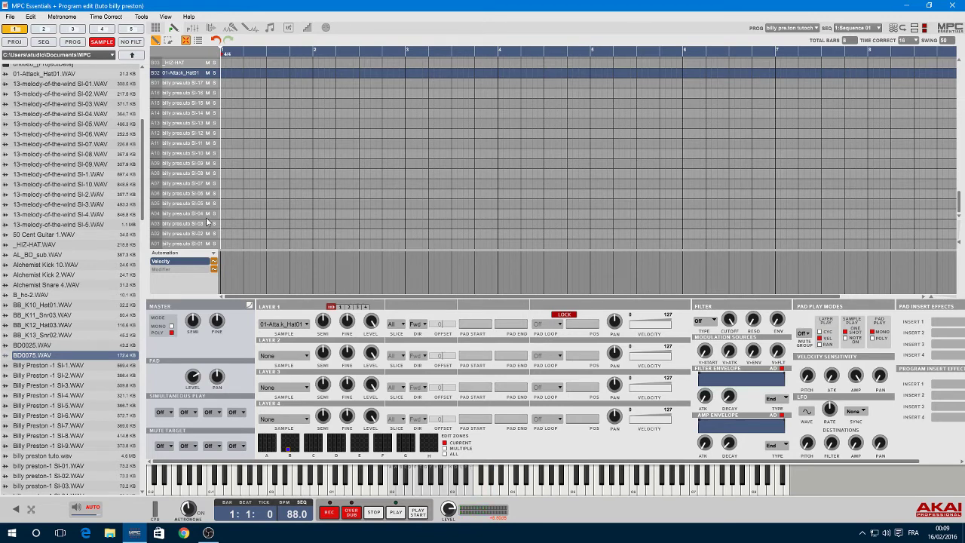
left_click(351, 516)
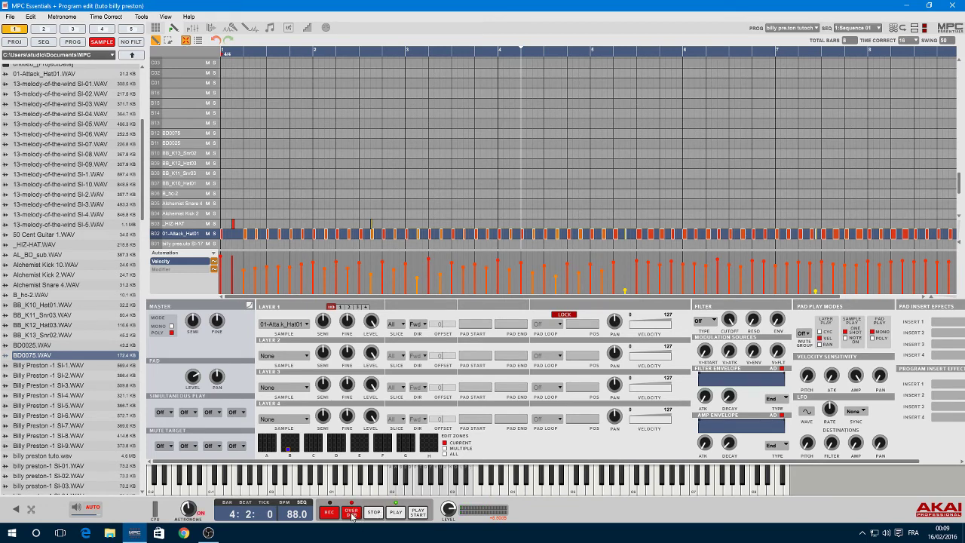
key("space")
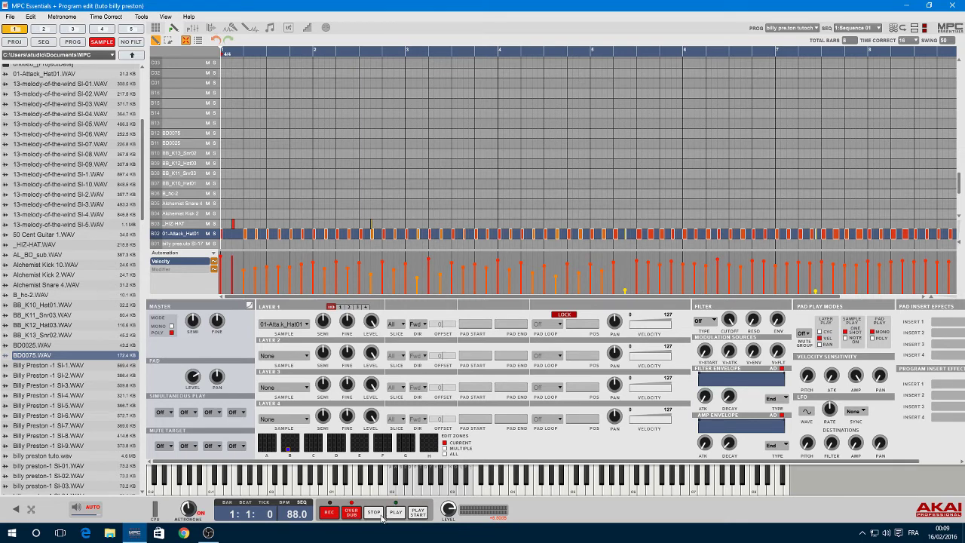
Step: Overdub an Alchemist Snare 4 pattern on pad B05 and a BD0025 kick pattern on pad B11 across Sequence 01
left_click(382, 518)
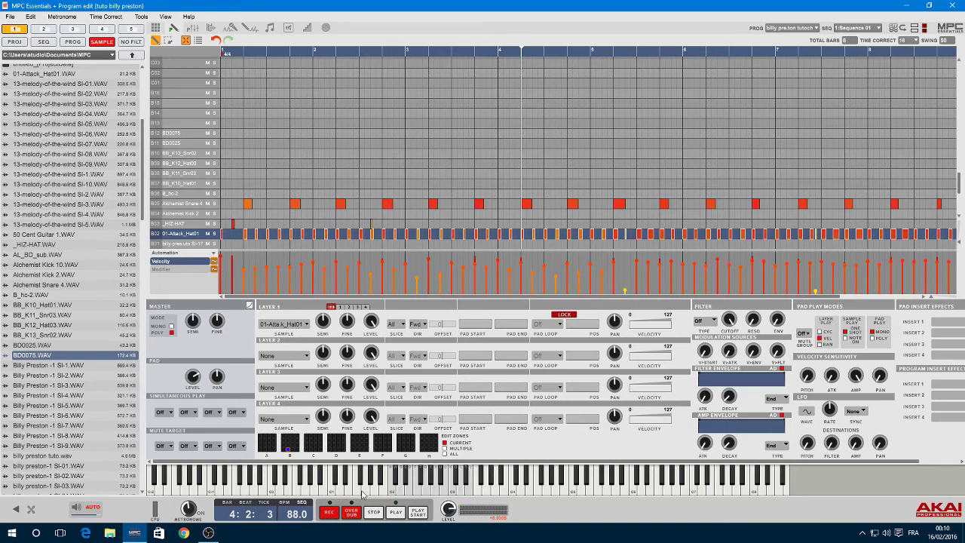
key("space")
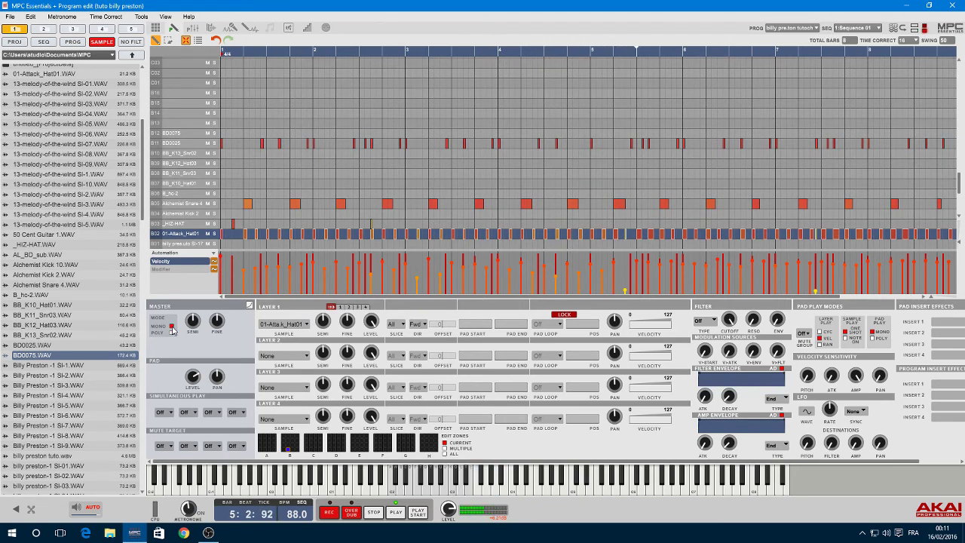
Step: Set the program's master mode to Poly, then select pad A01 from bank A in Main mode and open it in Program edit
left_click(171, 332)
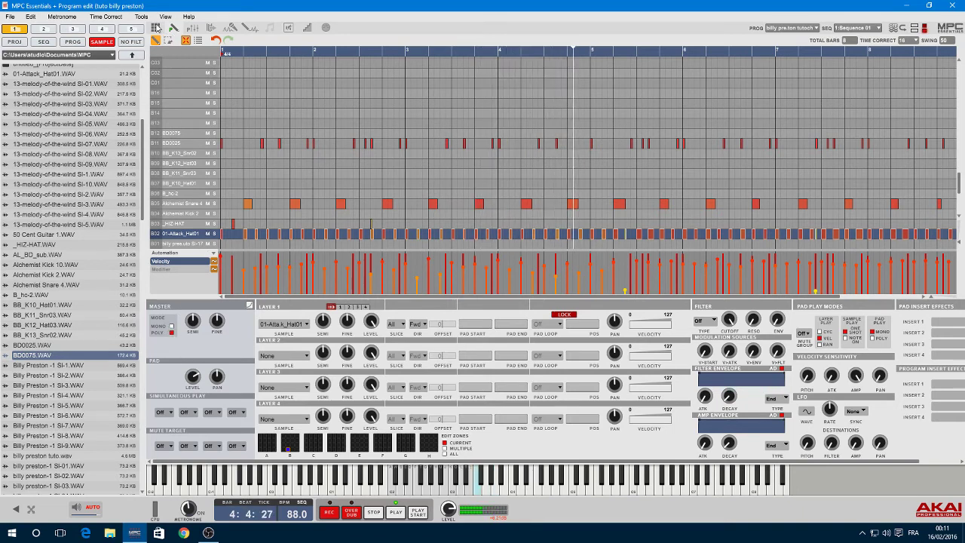
left_click(156, 27)
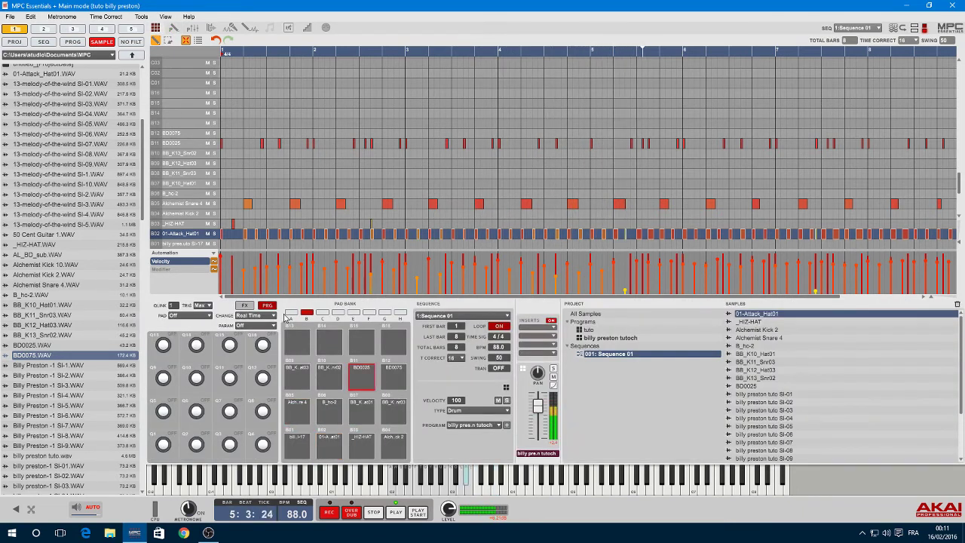
left_click(291, 312)
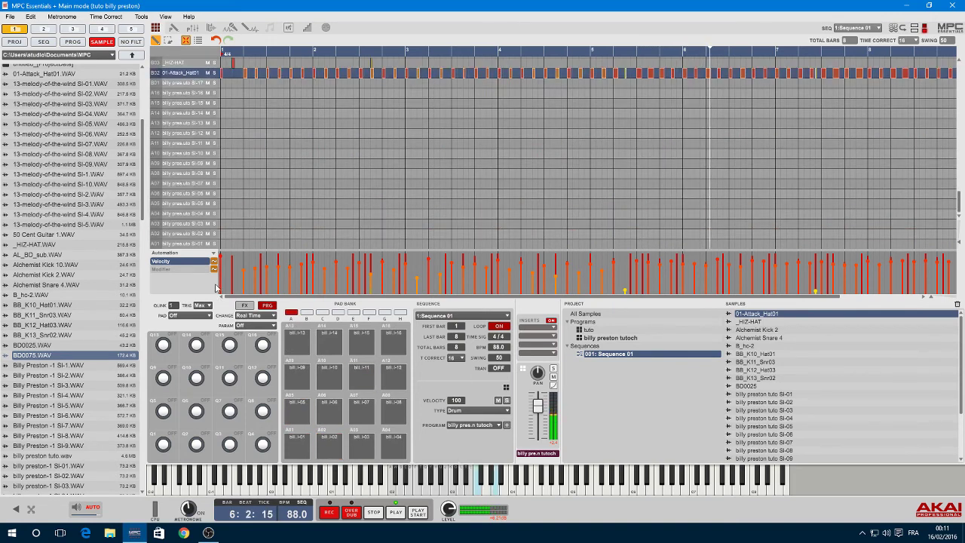
left_click(184, 244)
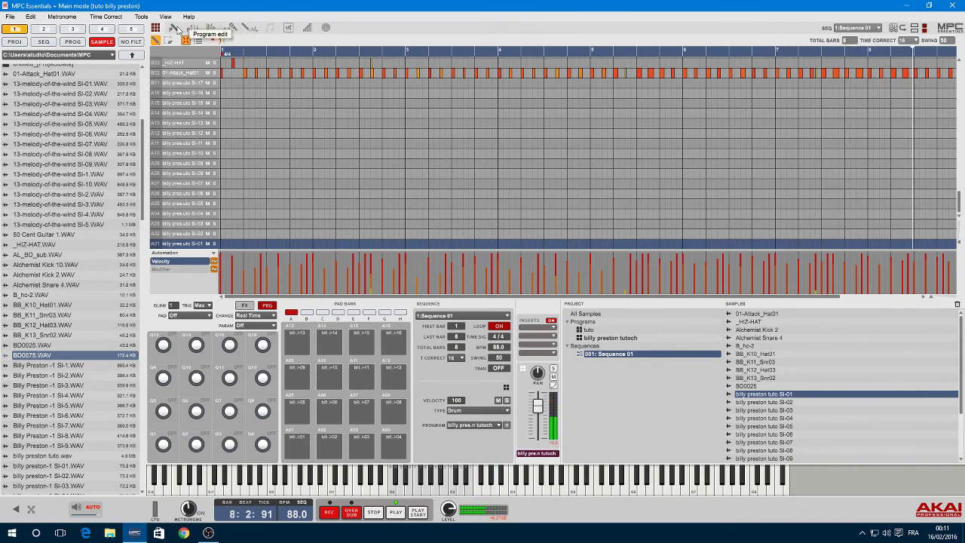
left_click(173, 27)
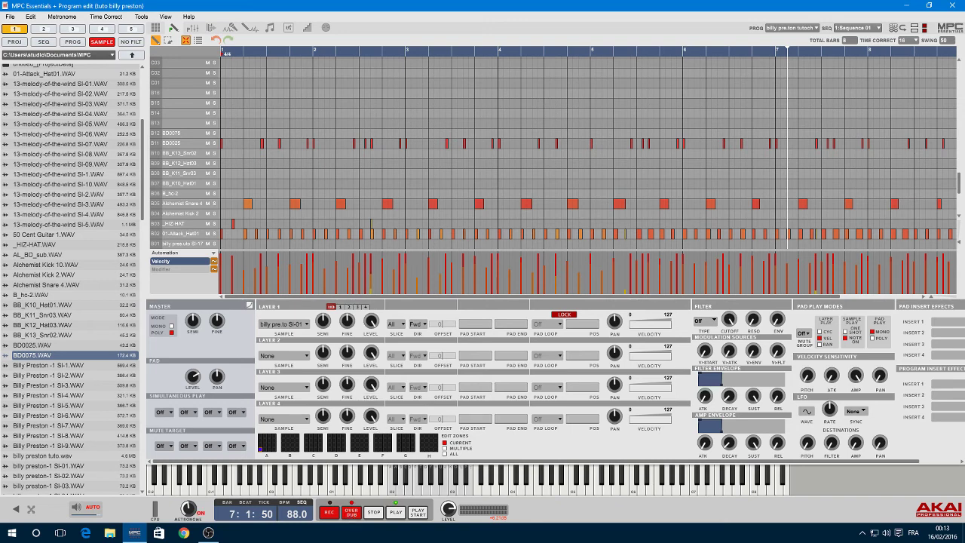
left_click_drag(960, 188, 963, 220)
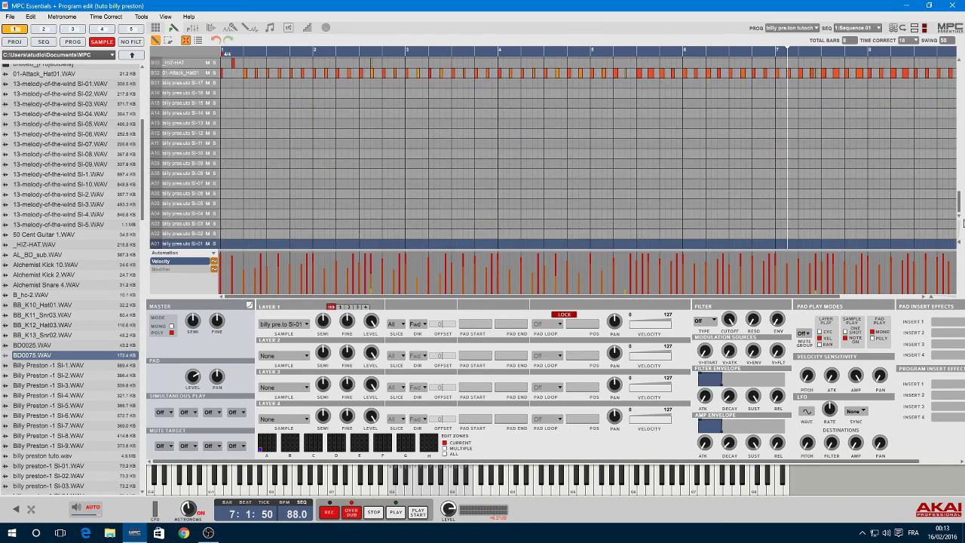